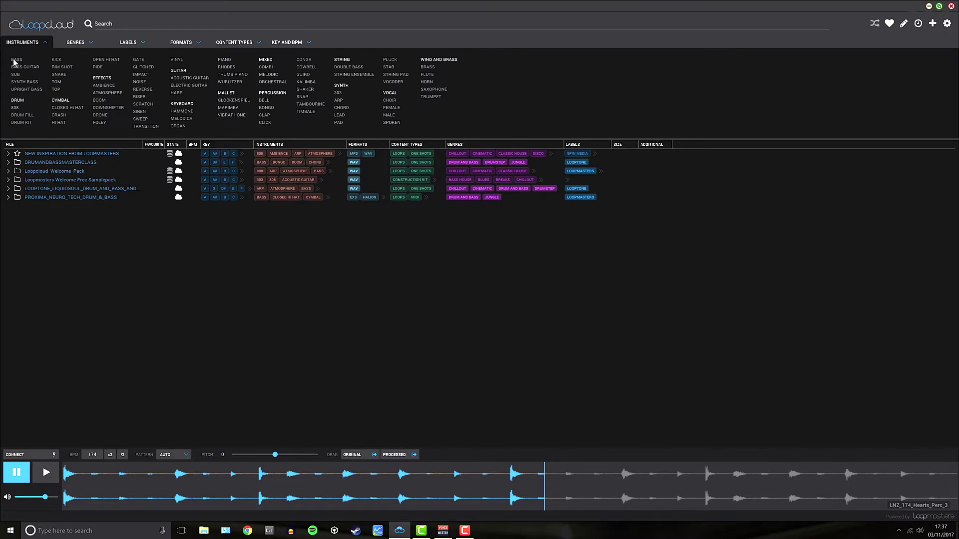
- Filter the sample library to bass sounds in the key of F with a tempo between 166 and 176 BPM
click(17, 60)
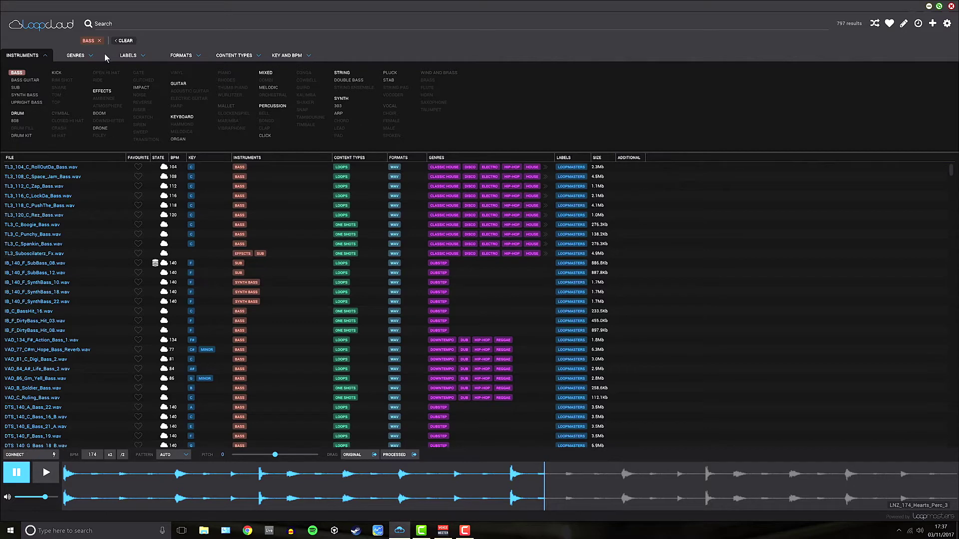
click(294, 55)
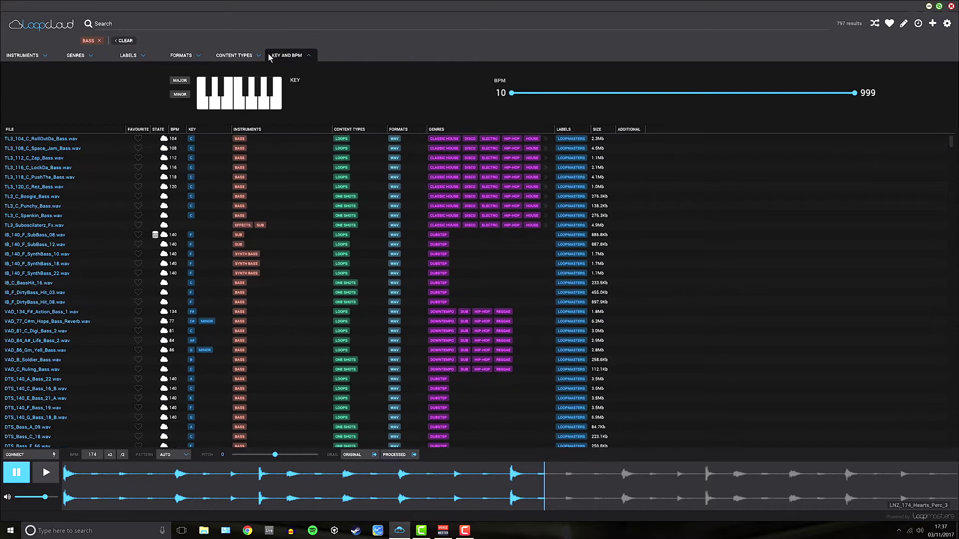
click(240, 106)
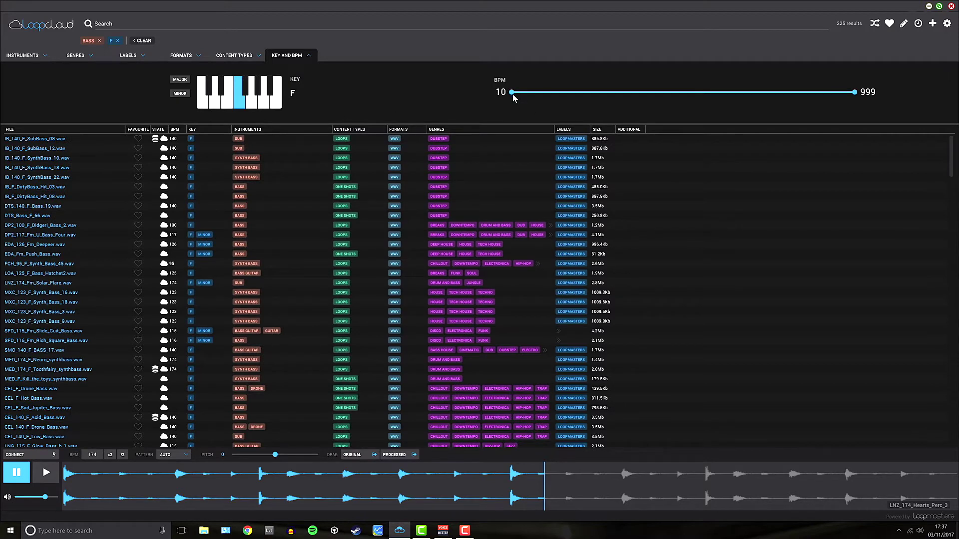
drag(513, 94, 691, 94)
drag(855, 93, 702, 95)
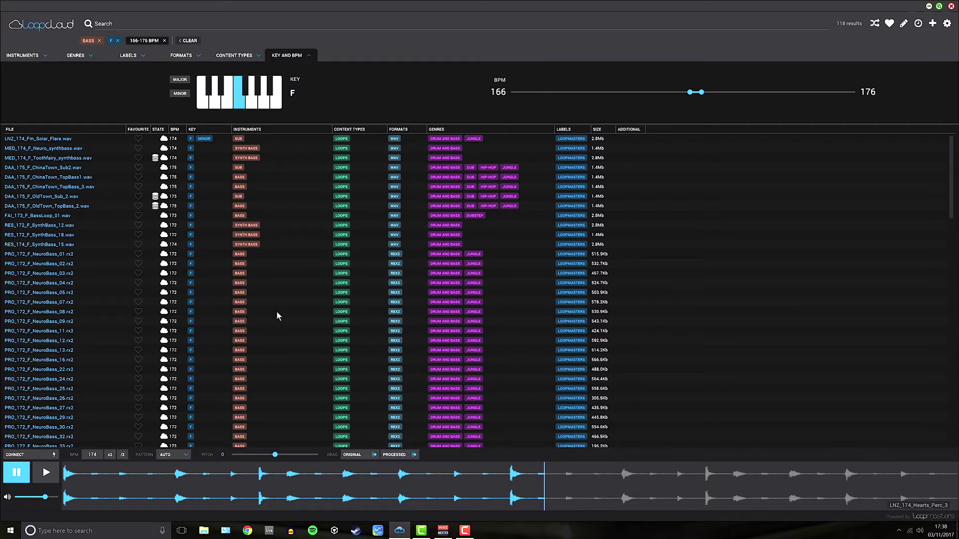
scroll(275, 308, down, 5)
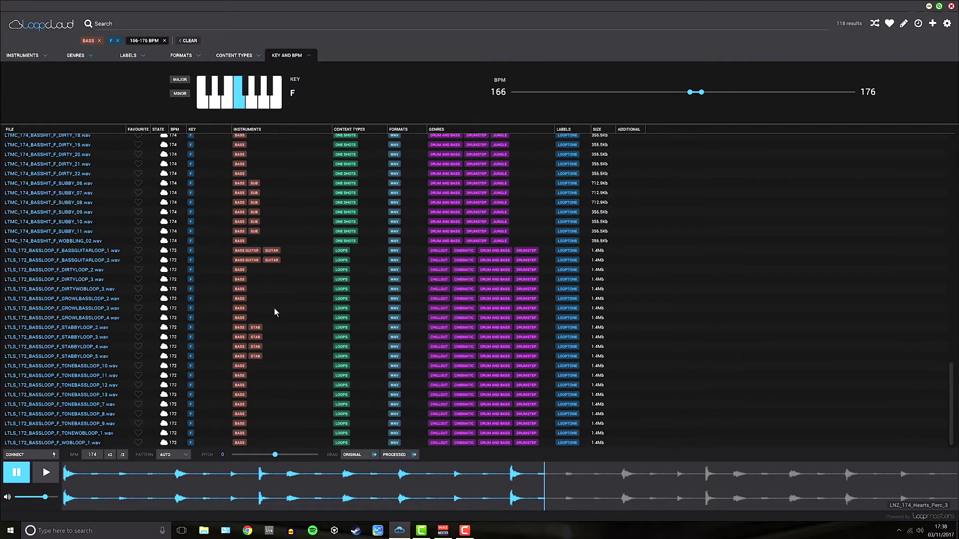
scroll(274, 308, up, 8)
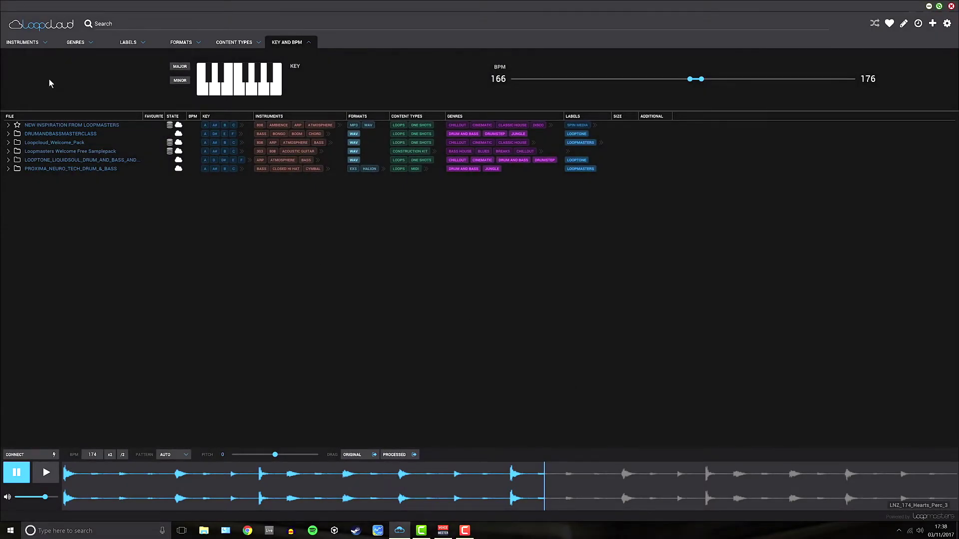
- Filter the sample library by the Percussion instrument and narrow it to shakers
click(18, 42)
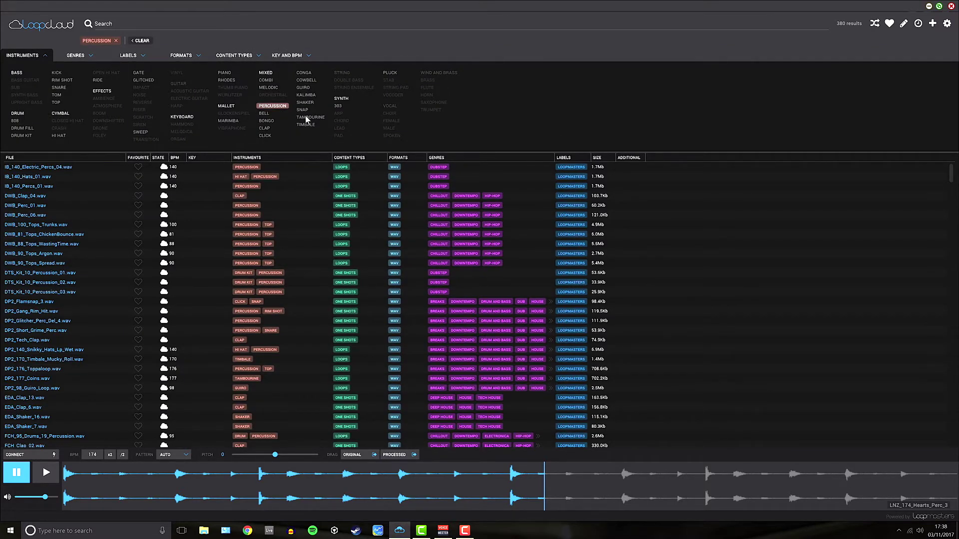
click(304, 103)
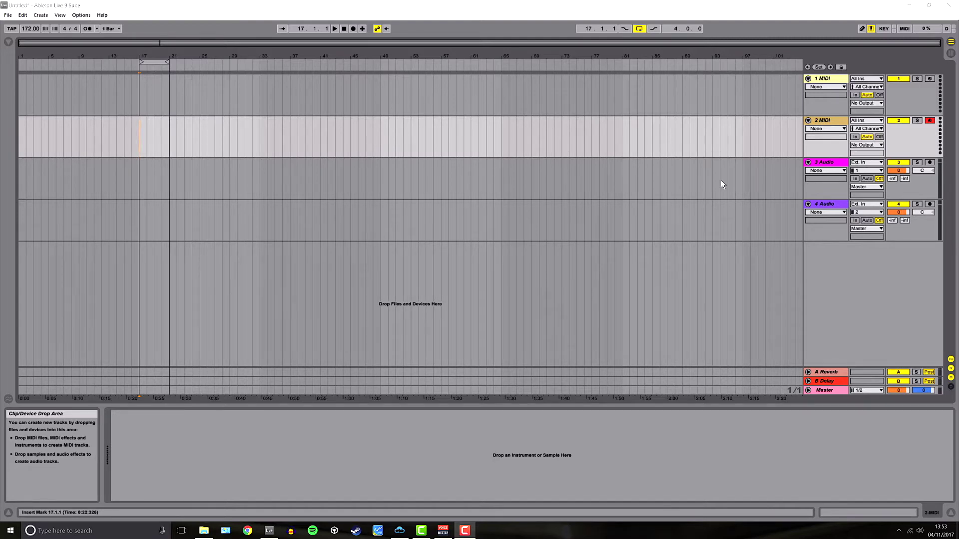
- Load the Loopcloud plug-in onto the second MIDI track, leaving the browser hidden
click(827, 121)
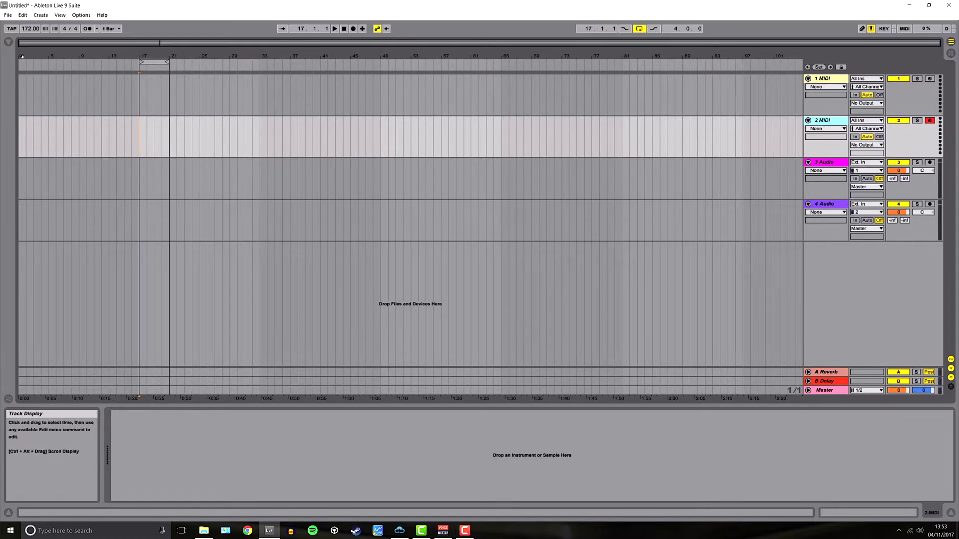
click(8, 42)
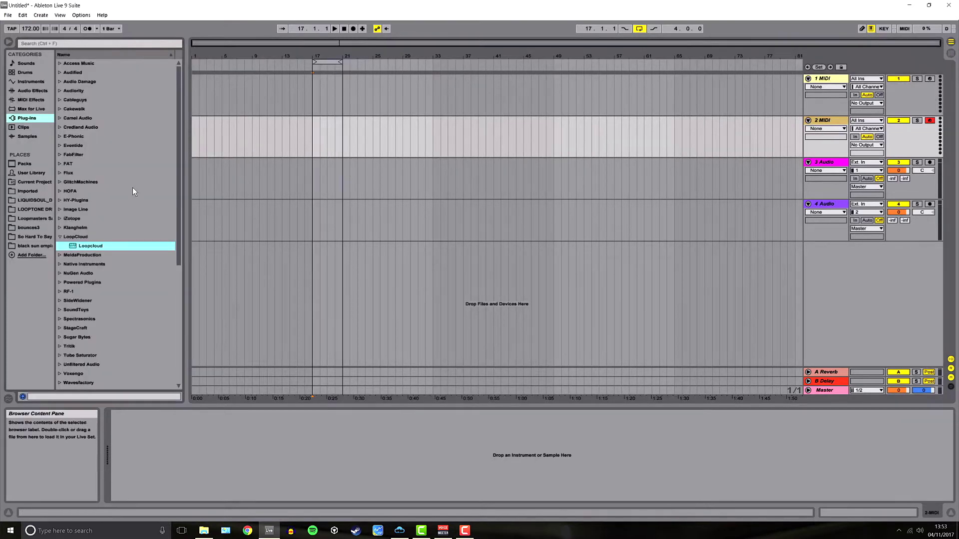
double_click(89, 245)
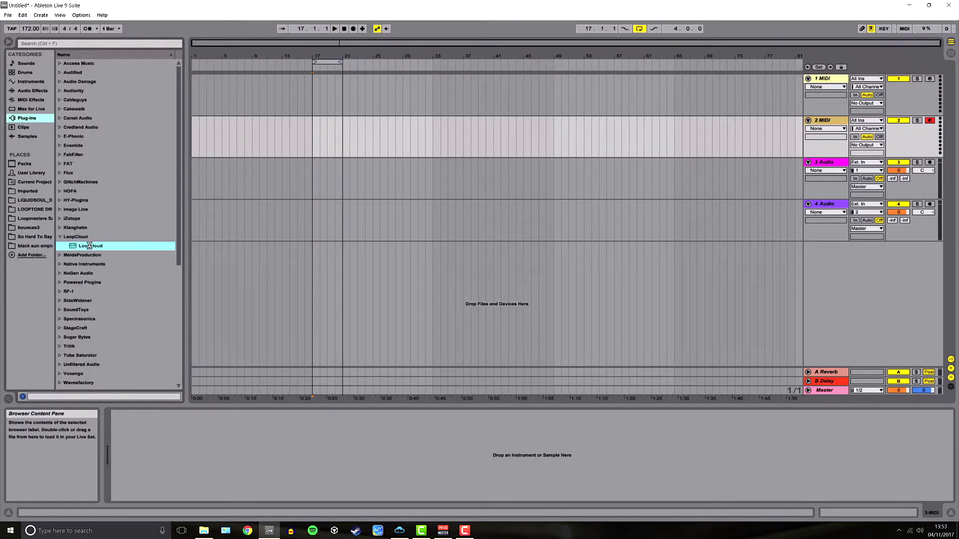
click(8, 41)
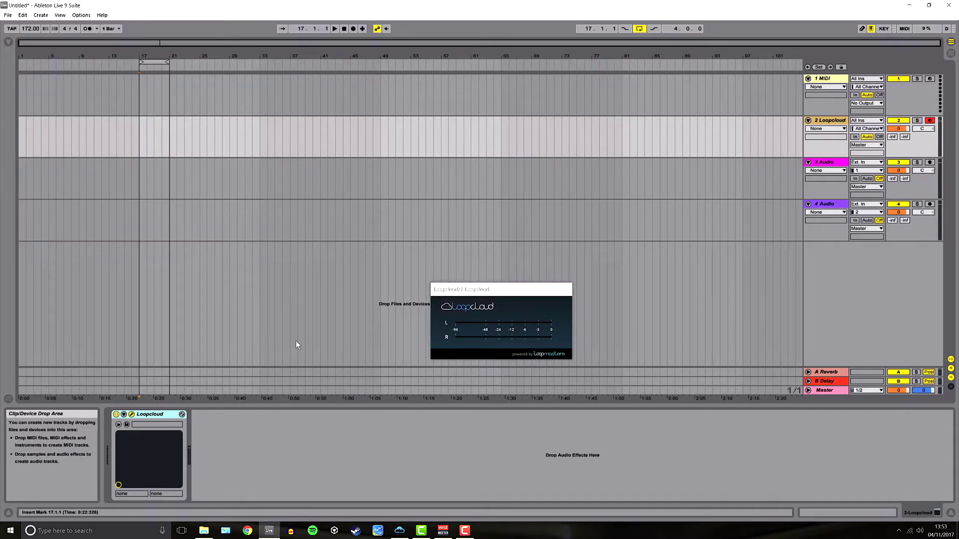
- Check the connection in Loopcloud, then return to Ableton Live and play the arrangement from bar 17
click(400, 530)
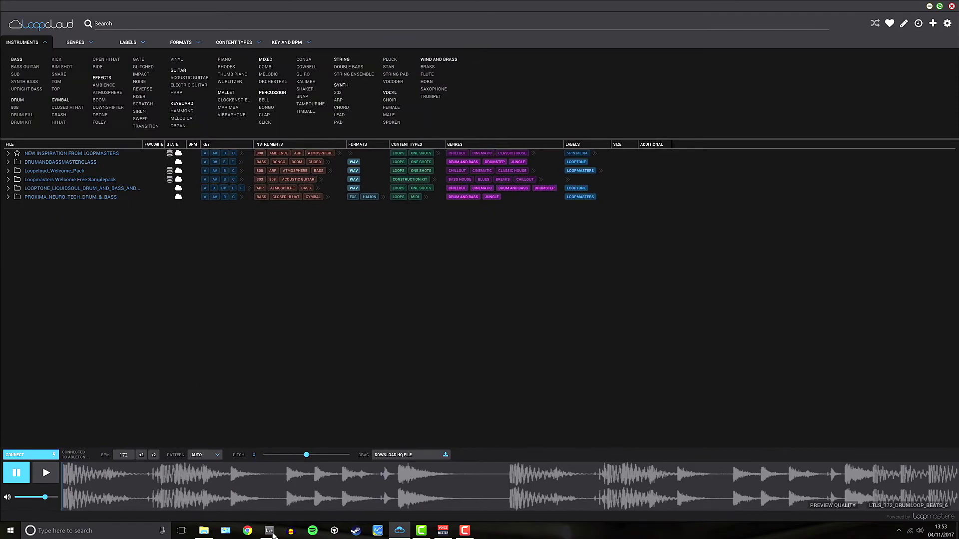
click(269, 530)
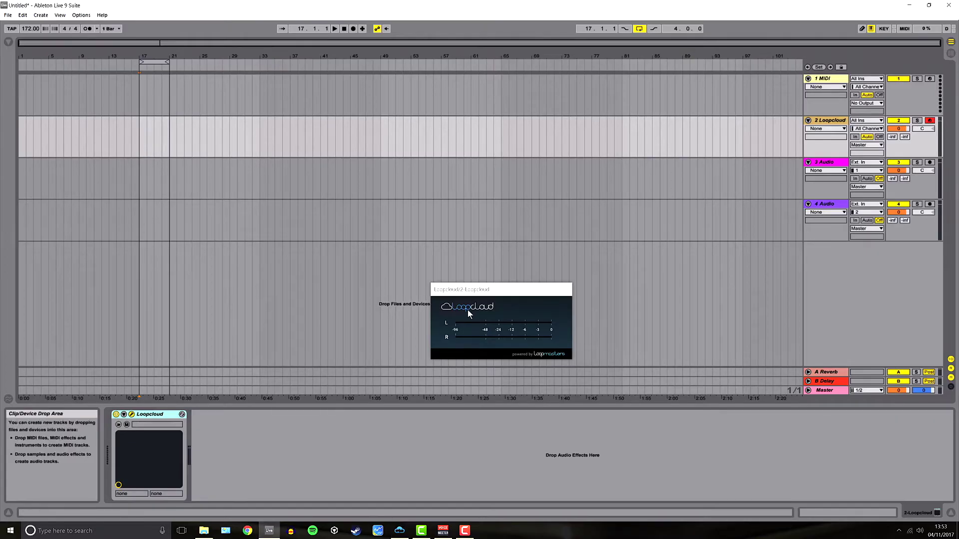
click(156, 144)
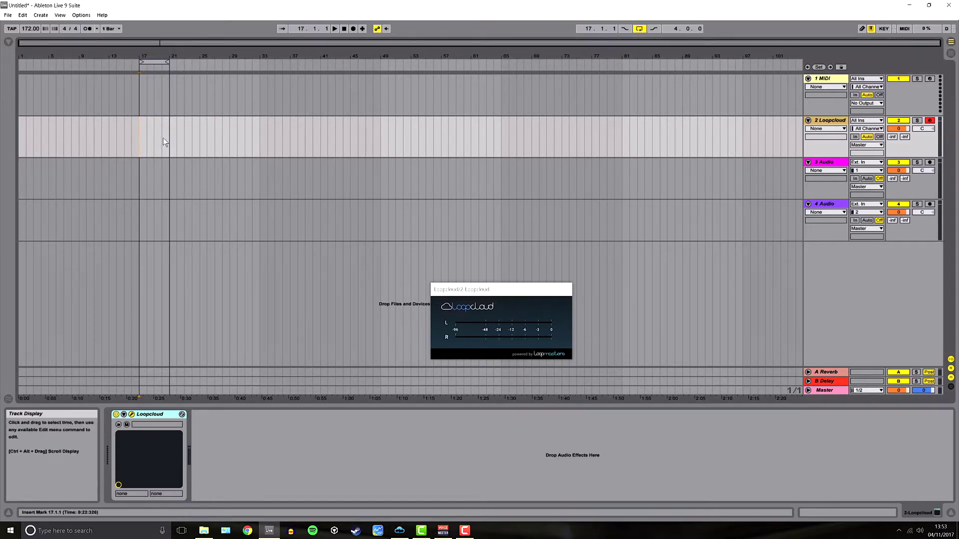
key(space)
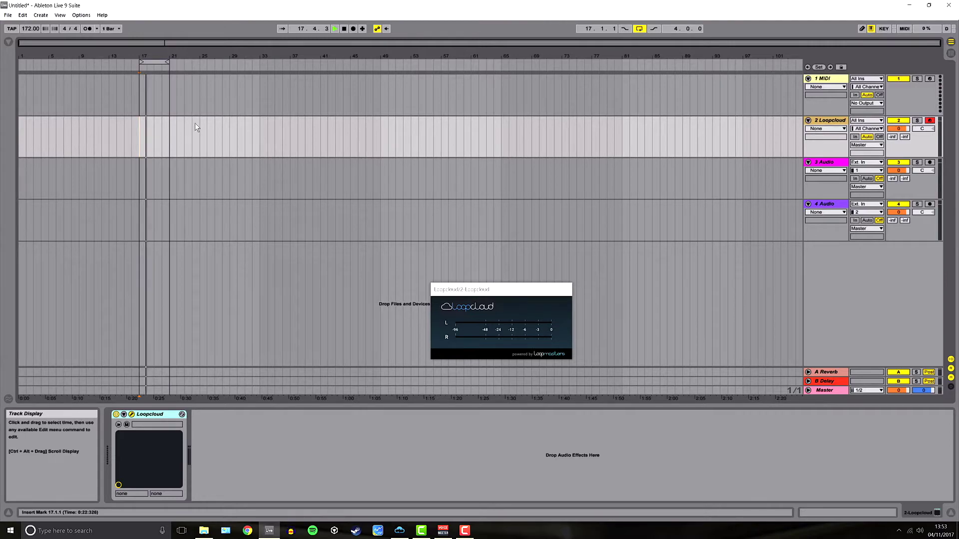
- Switch to Loopcloud, preview the loaded LTLS_172_DRUMLOOP_BEATS_6 loop, pause it and return to Ableton Live
click(399, 531)
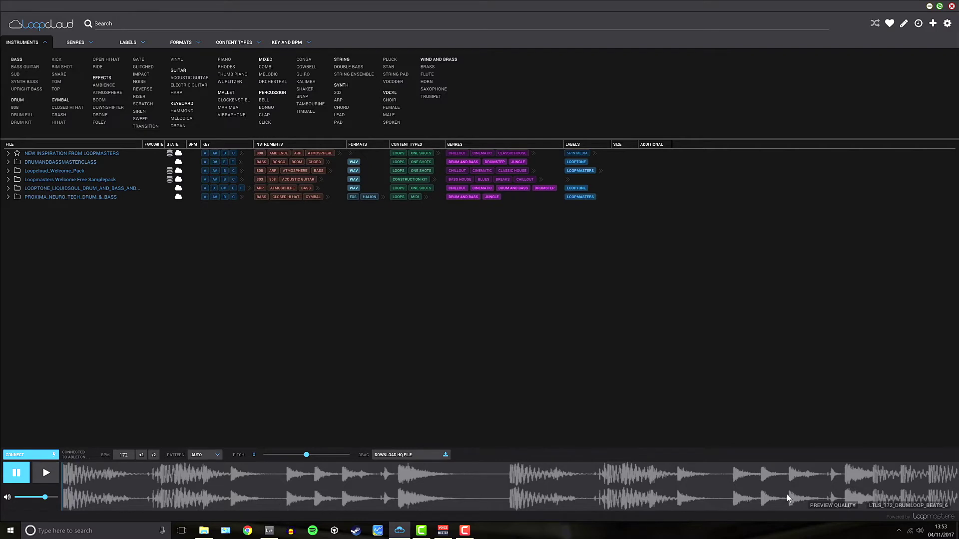
click(43, 477)
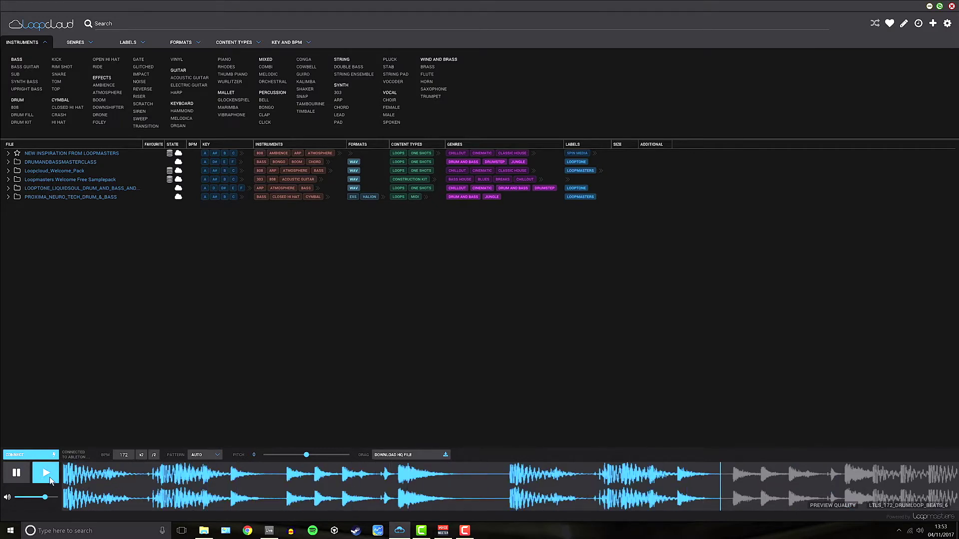
click(16, 474)
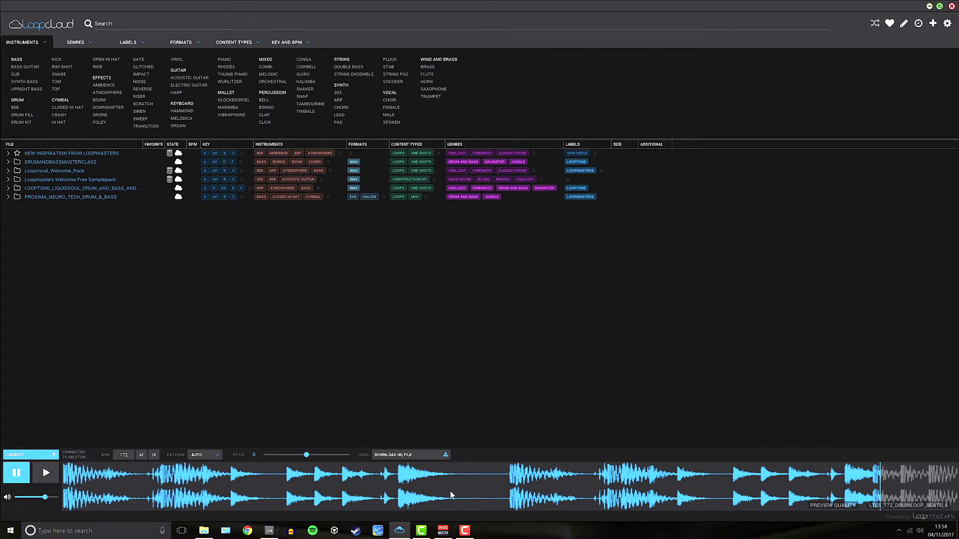
click(269, 530)
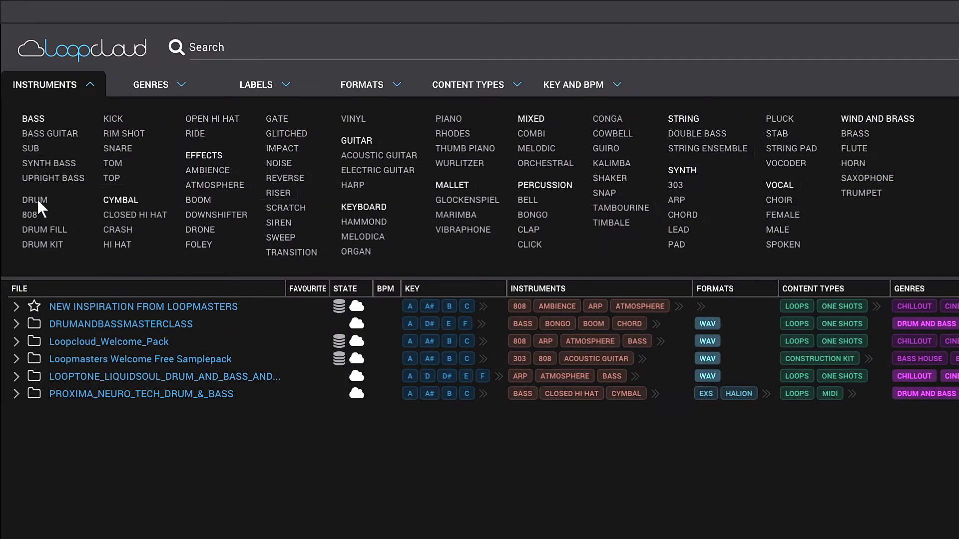
- Filter the Loopcloud library to drum samples with a tempo between 169 and 177 BPM
click(37, 199)
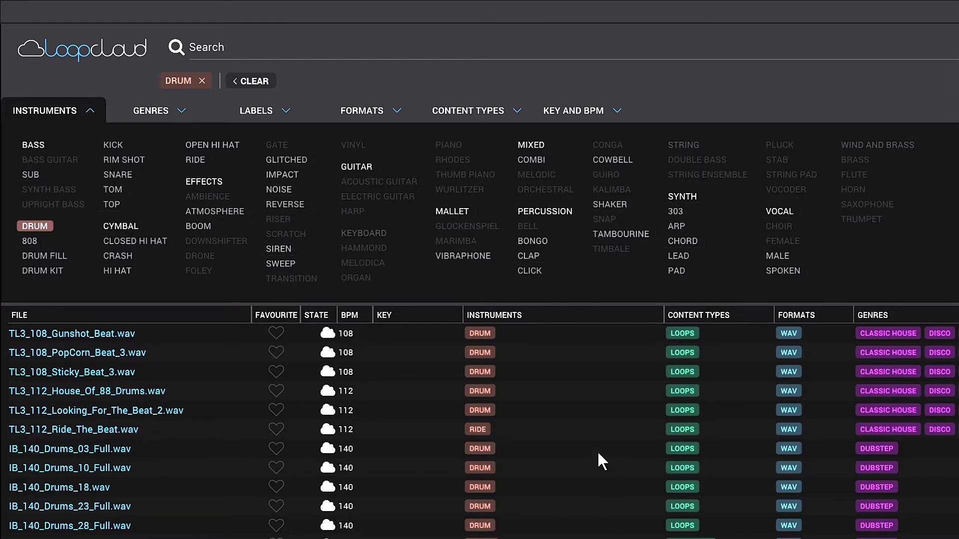
scroll(597, 451, down, 10)
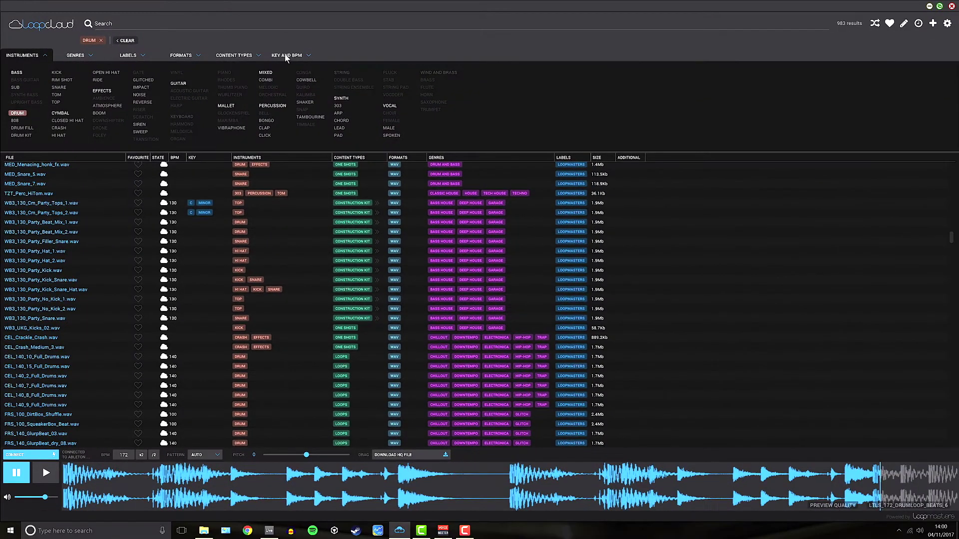
click(286, 56)
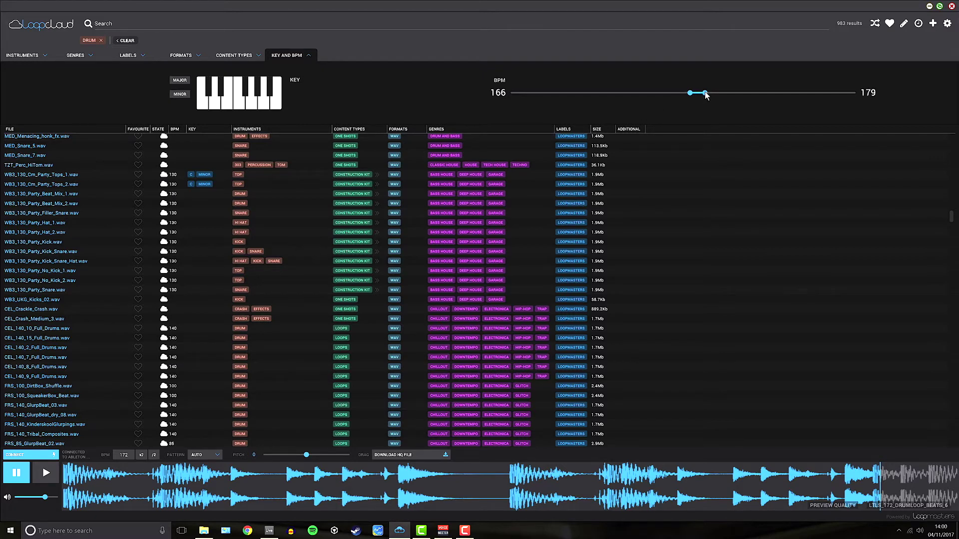
drag(702, 93, 695, 93)
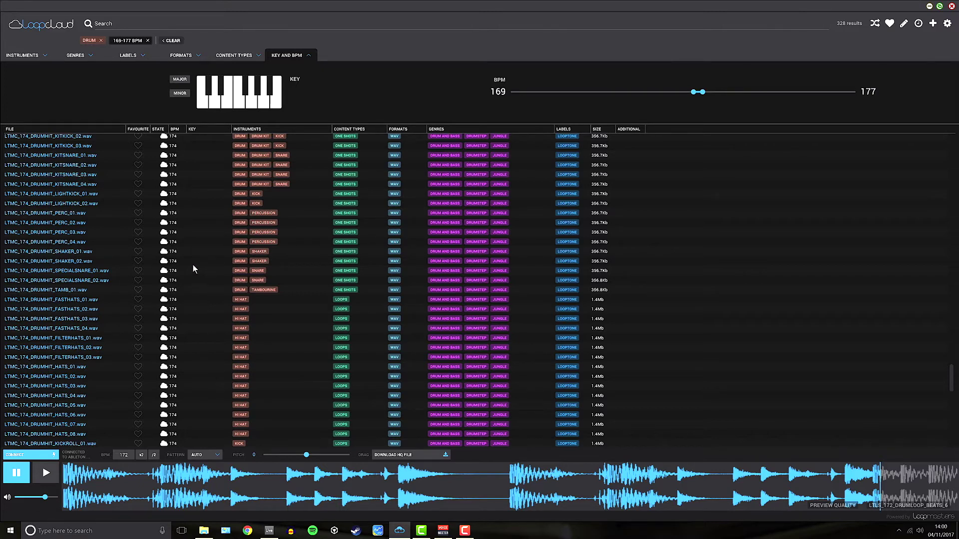
- Look through the filtered drum samples and restrict them to the Loops content type
scroll(193, 259, down, 15)
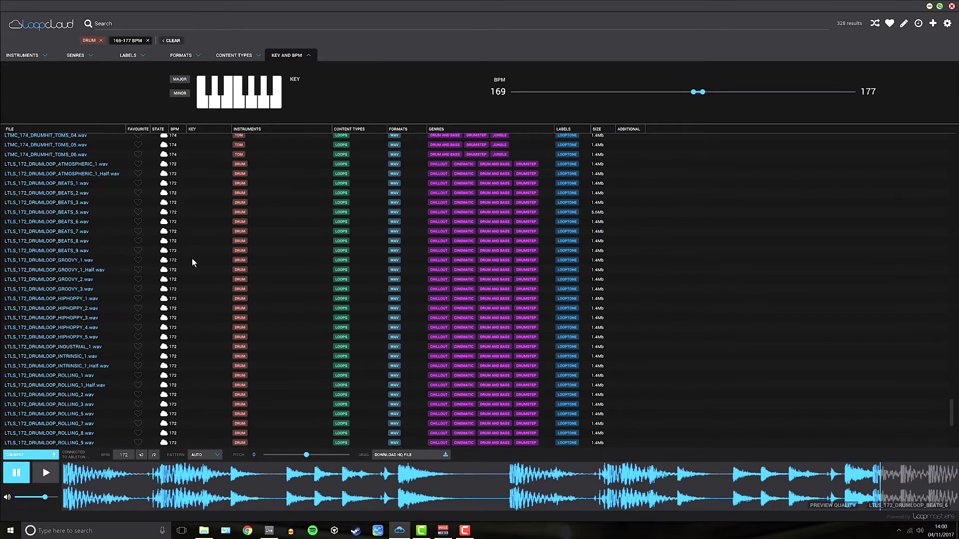
scroll(190, 262, down, 3)
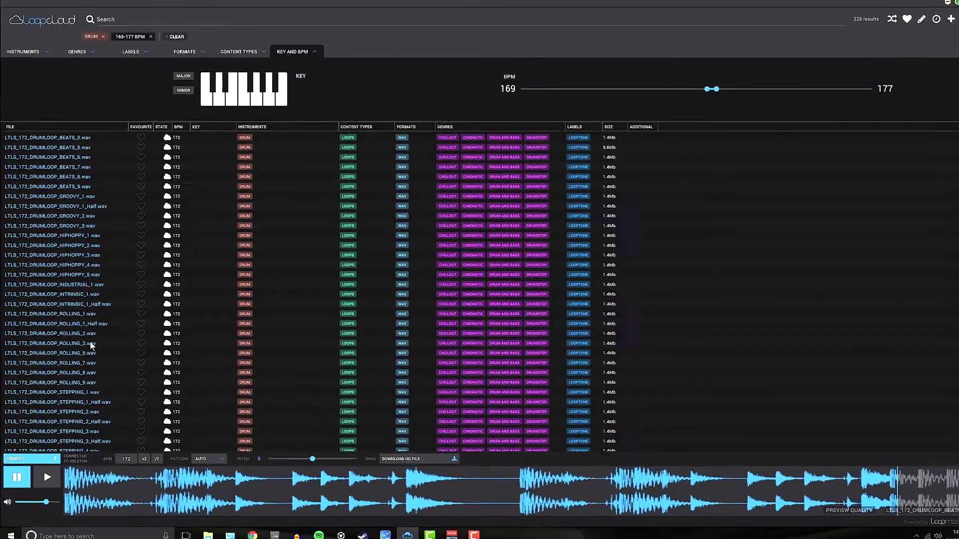
scroll(98, 321, down, 15)
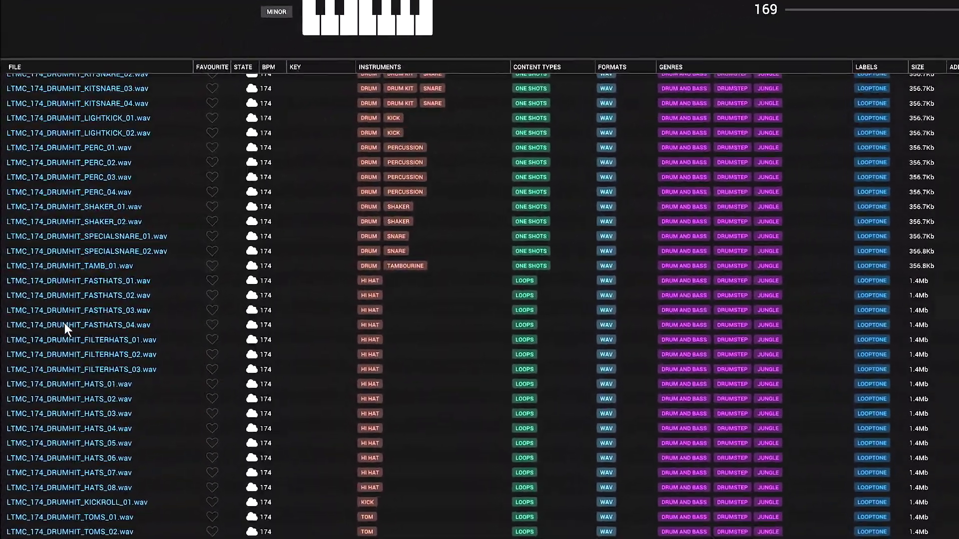
scroll(205, 415, down, 8)
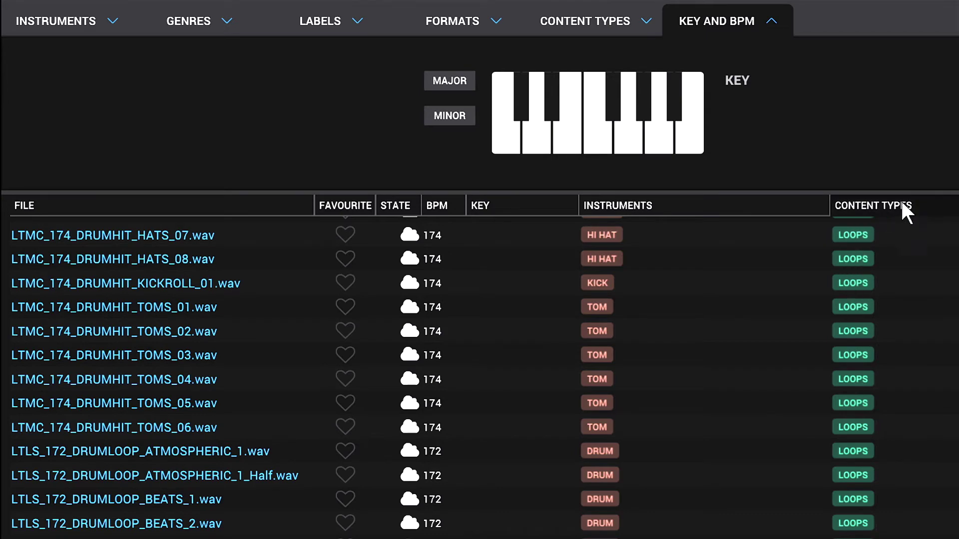
click(574, 25)
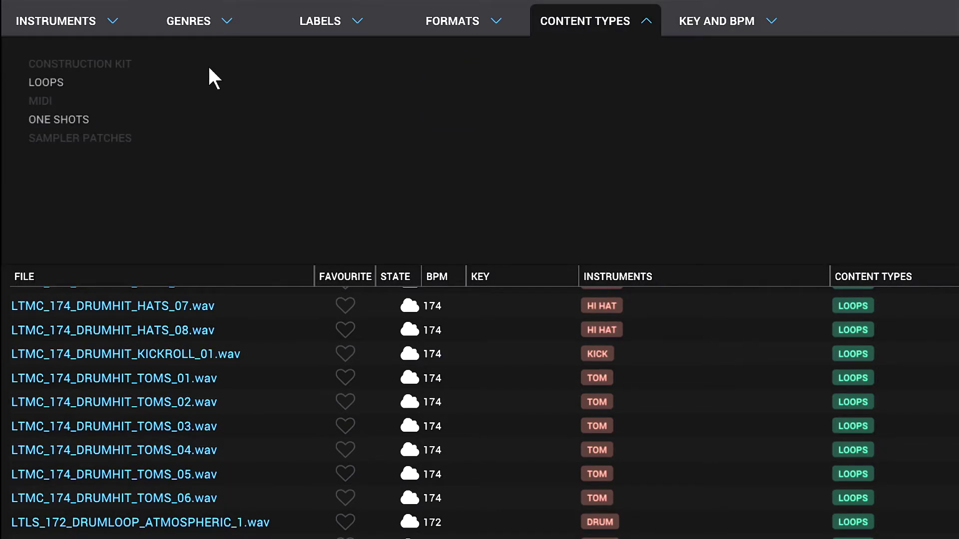
click(50, 82)
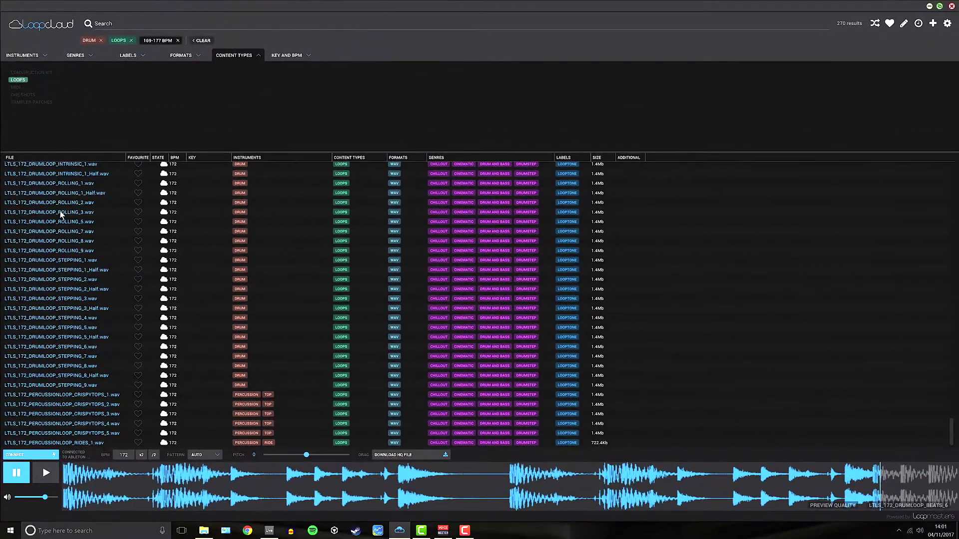
- Load LTLS_172_DRUMLOOP_ROLLING_3.wav for preview and start playback in Ableton Live from bar 17
click(60, 212)
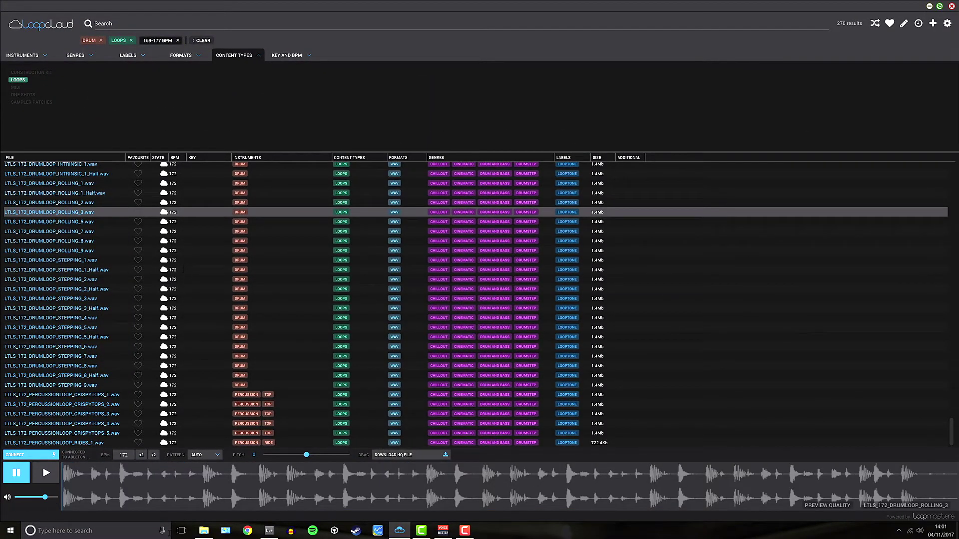
click(269, 531)
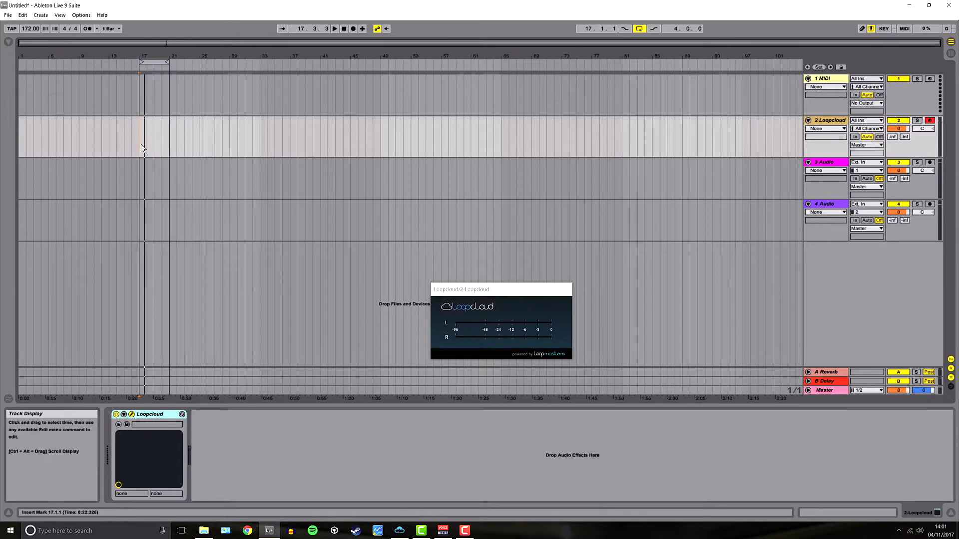
key(space)
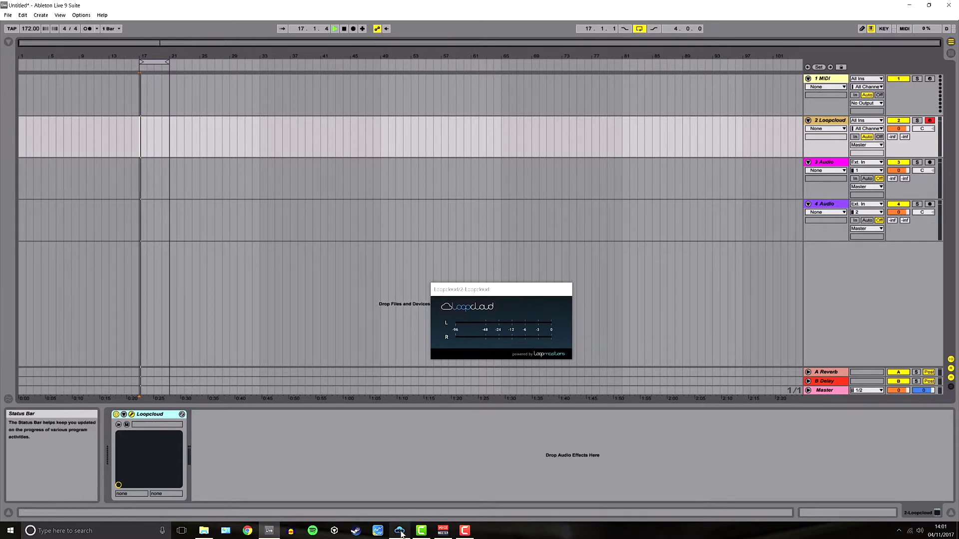
- Switch back to Loopcloud and audition LTLS_172_DRUMLOOP_ROLLING_8.wav in sync with the running project
click(397, 529)
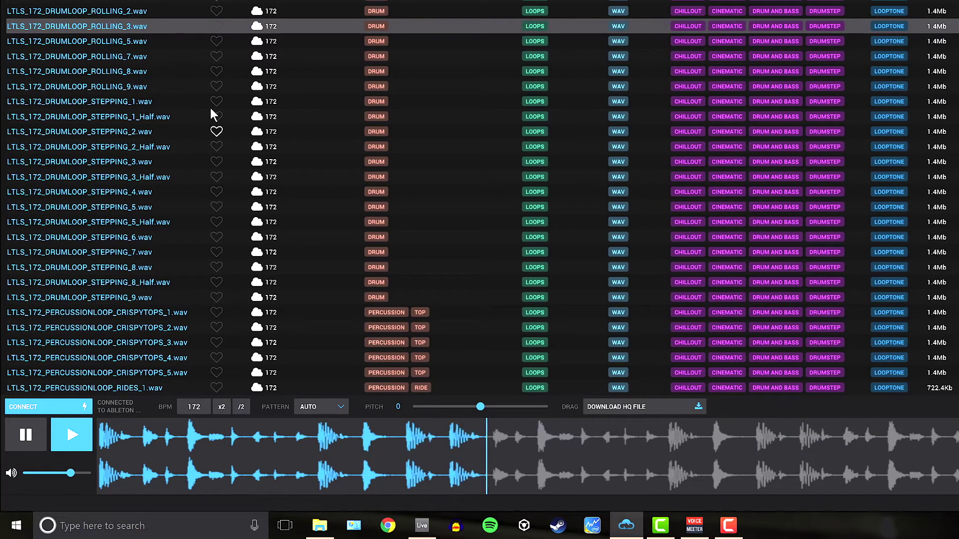
click(115, 71)
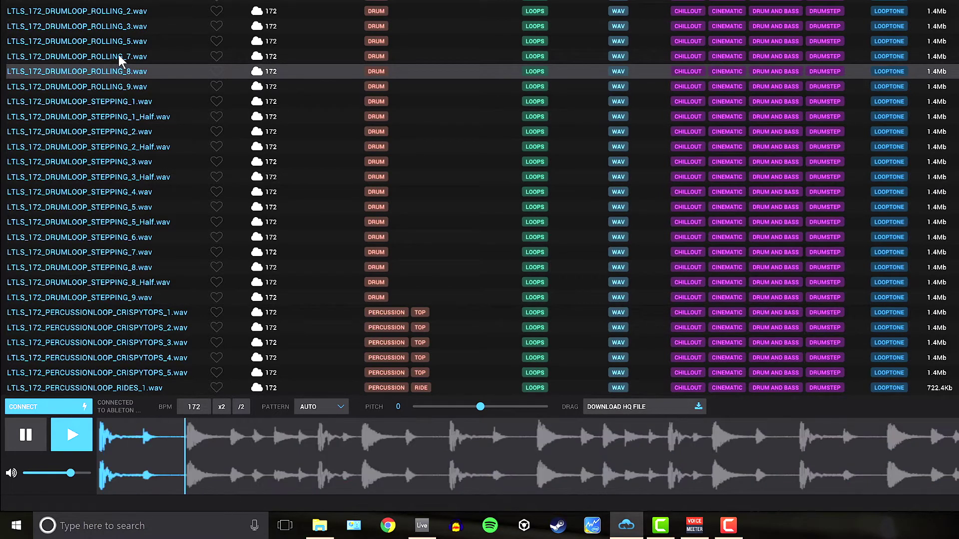
- Audition LTLS_172_DRUMLOOP_STEPPING_3.wav, STEPPING_4.wav and STEPPING_6.wav in sync with the running project
click(112, 163)
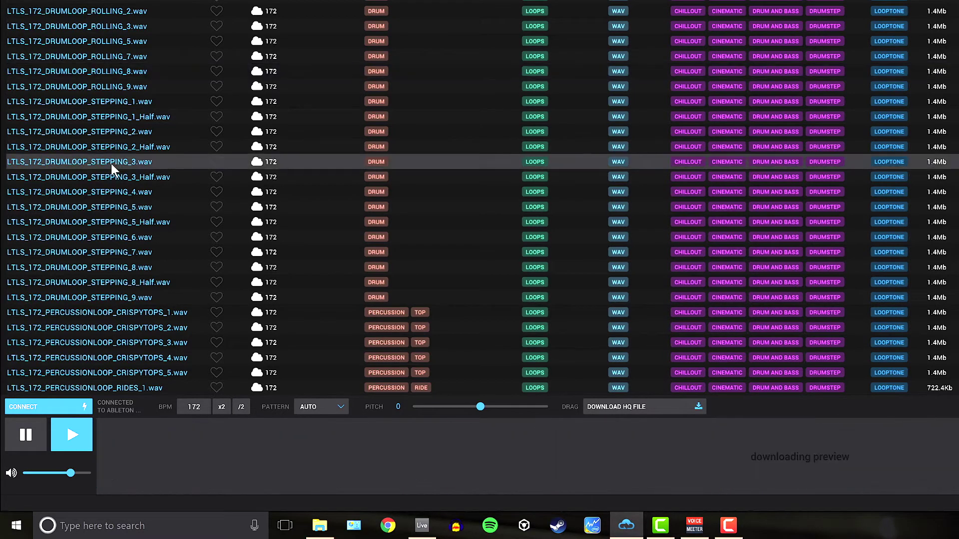
click(101, 191)
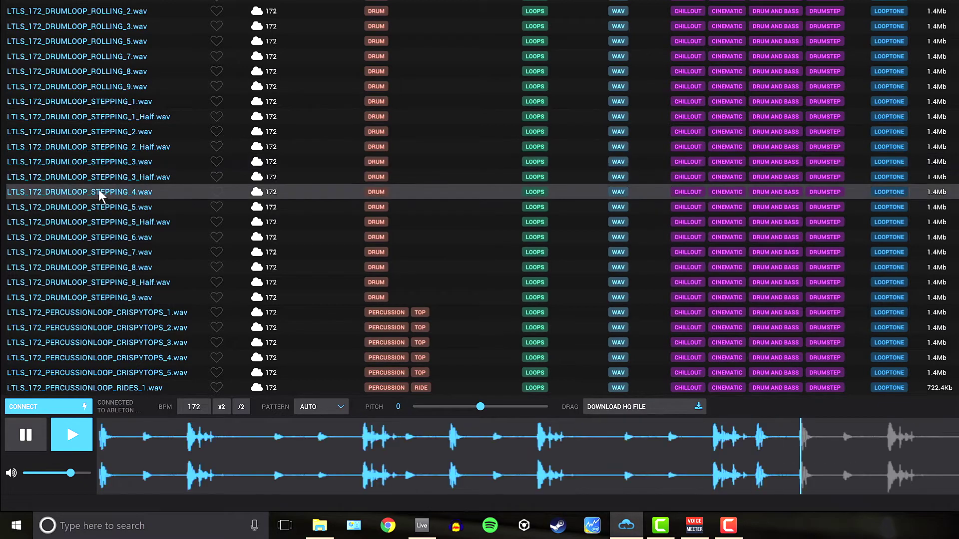
click(103, 236)
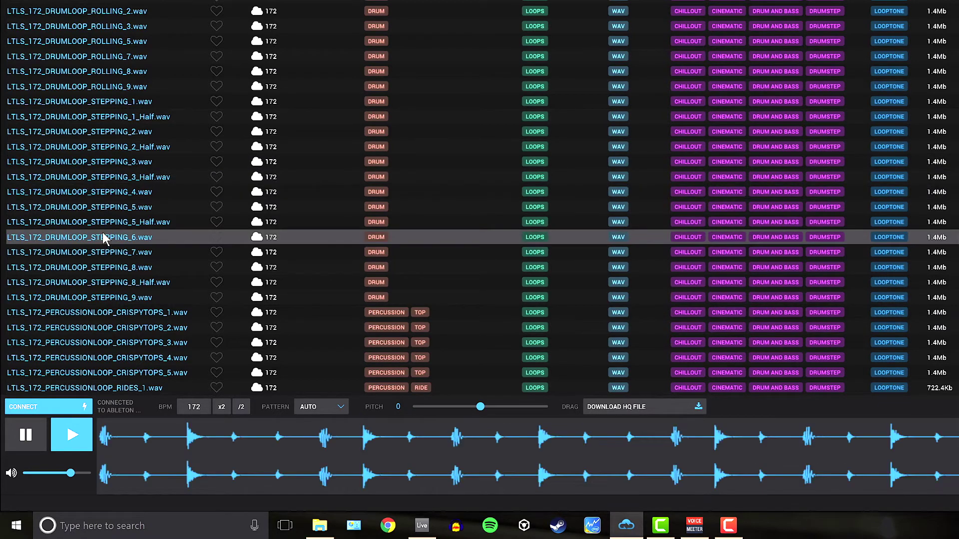
- Download the high-quality file of LTLS_172_DRUMLOOP_STEPPING_6.wav and select that loop again in the results
scroll(232, 145, up, 10)
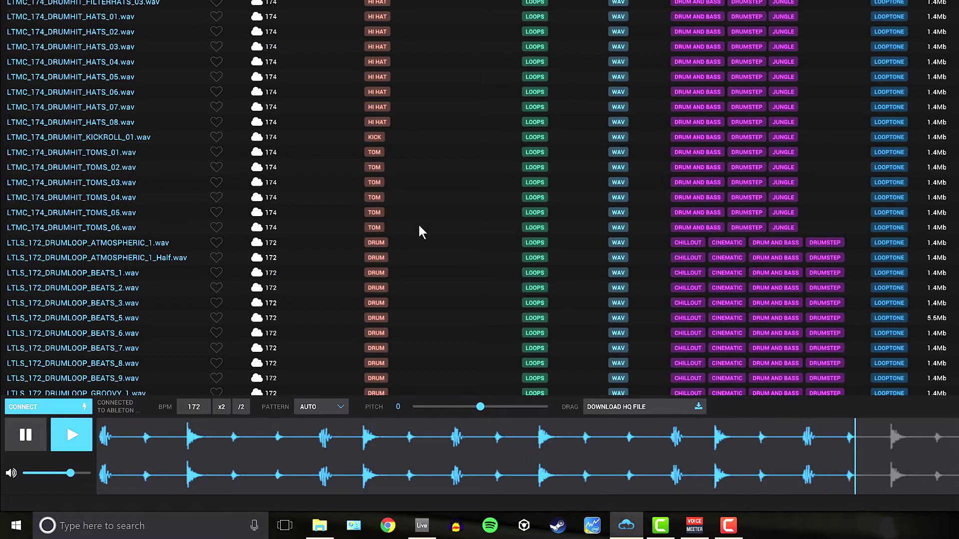
click(635, 406)
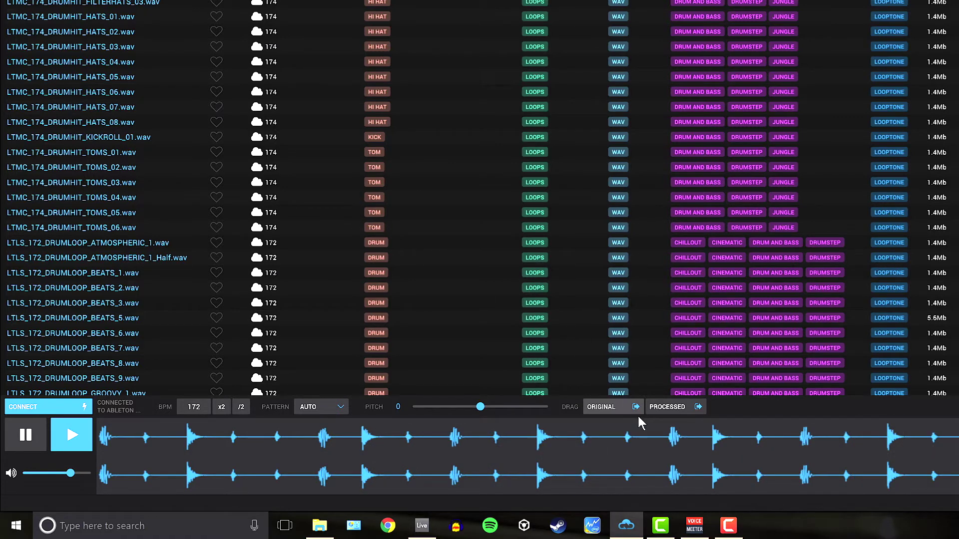
scroll(438, 222, down, 10)
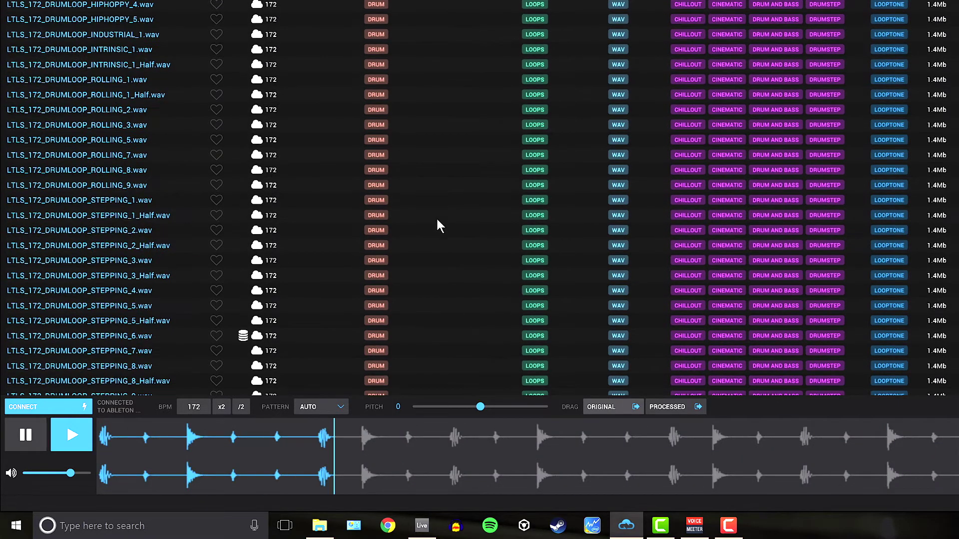
scroll(438, 223, down, 1)
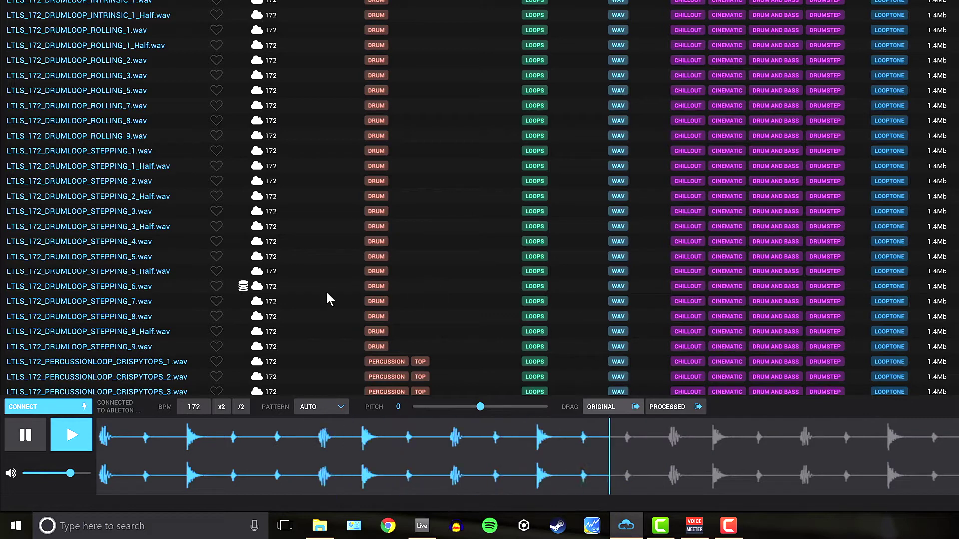
click(92, 289)
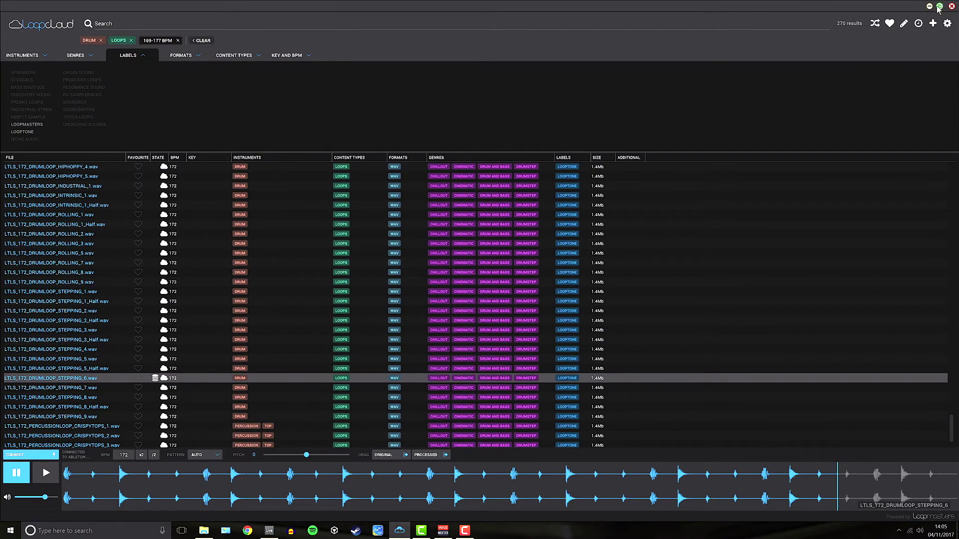
- Shrink Loopcloud over the Ableton Live arrangement and place LTLS_172_DRUMLOOP_STEPPING_6.wav at bar 17 on track 4 Audio
click(938, 7)
drag(420, 7, 649, 70)
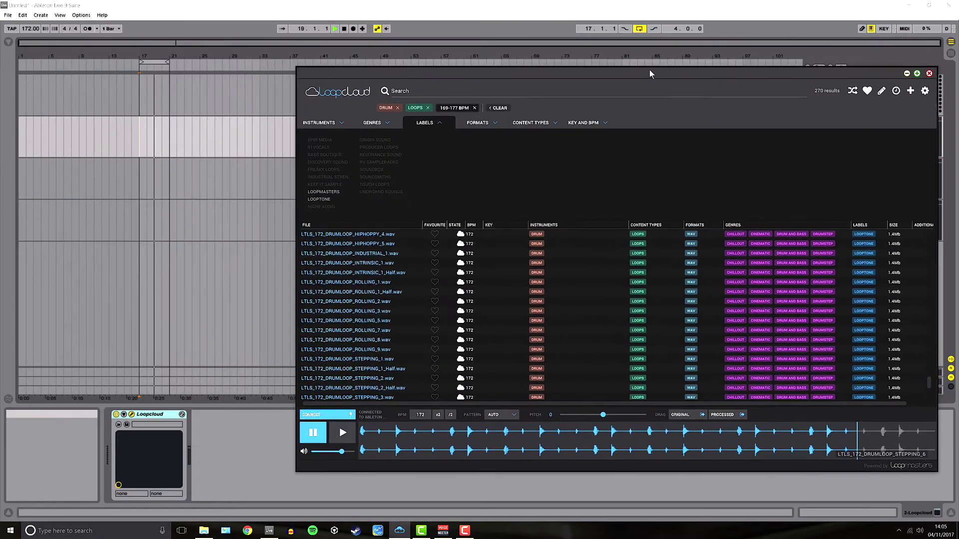
scroll(501, 303, down, 1)
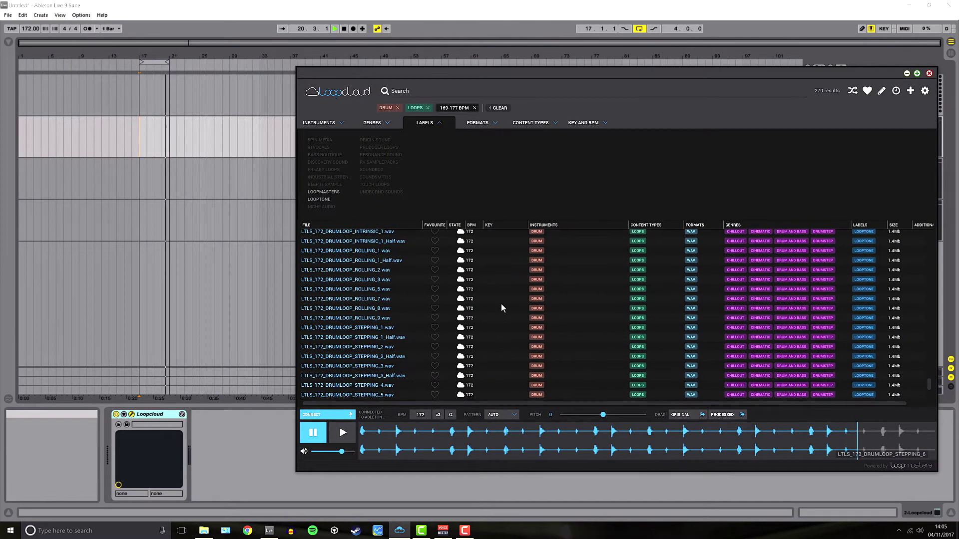
scroll(501, 305, down, 10)
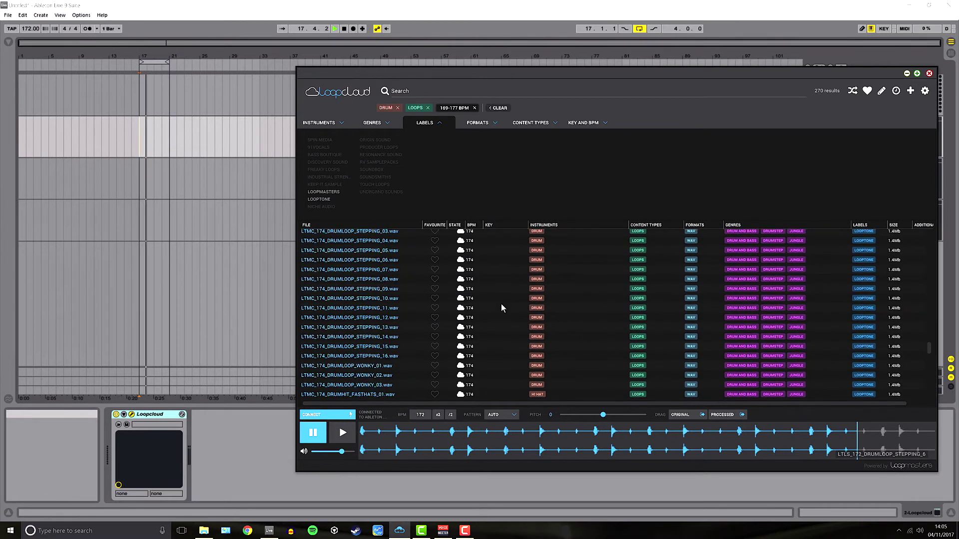
scroll(502, 303, up, 5)
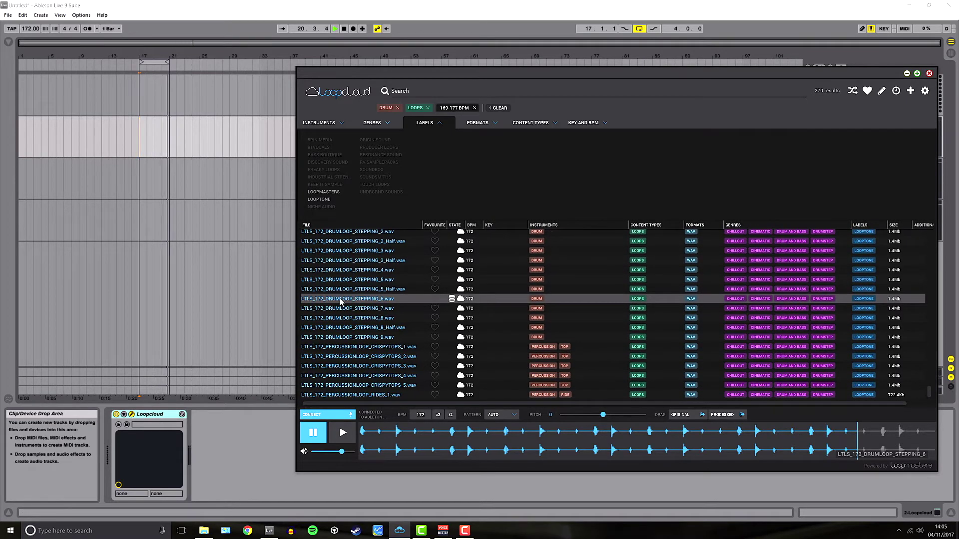
drag(340, 301, 140, 222)
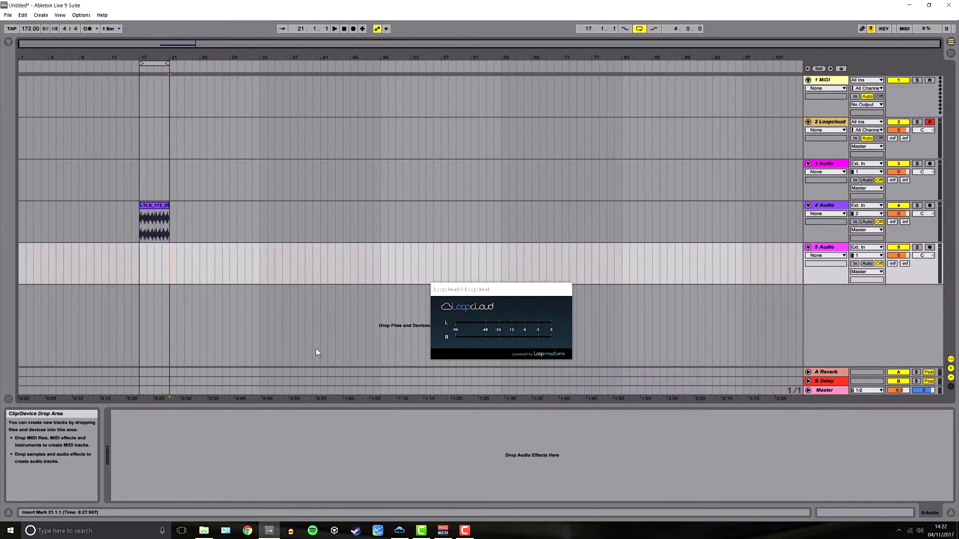
click(140, 225)
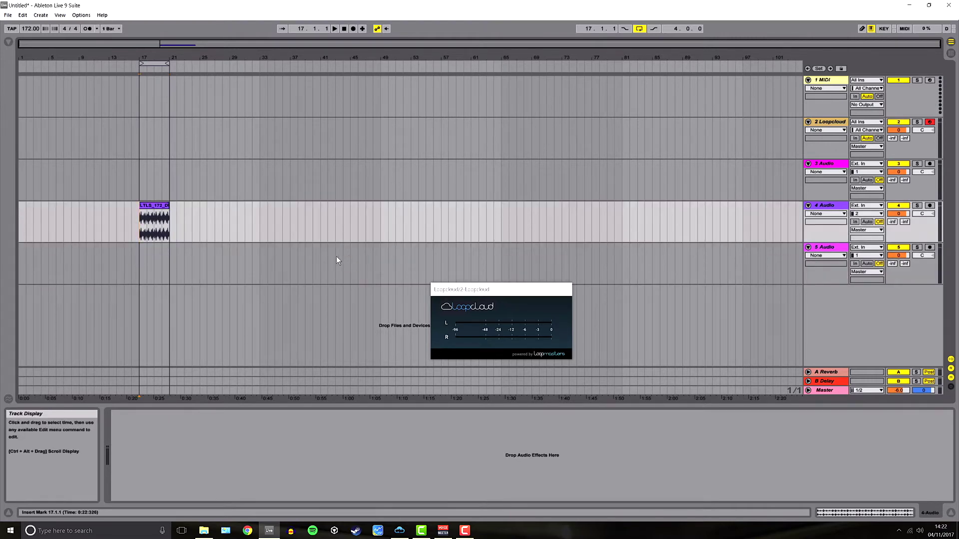
- Switch back to Loopcloud and filter the library to bass samples in the key of F between 168 and 177 BPM
click(397, 533)
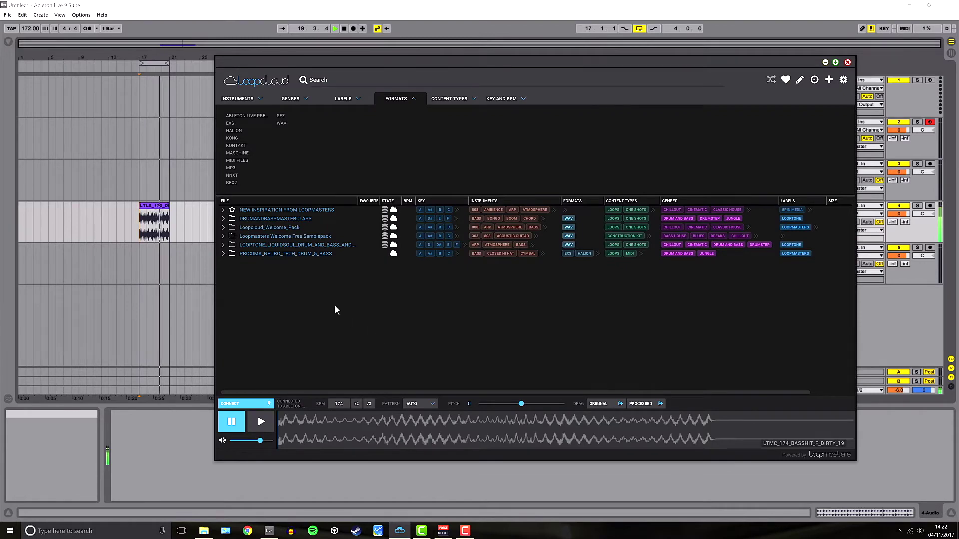
click(239, 100)
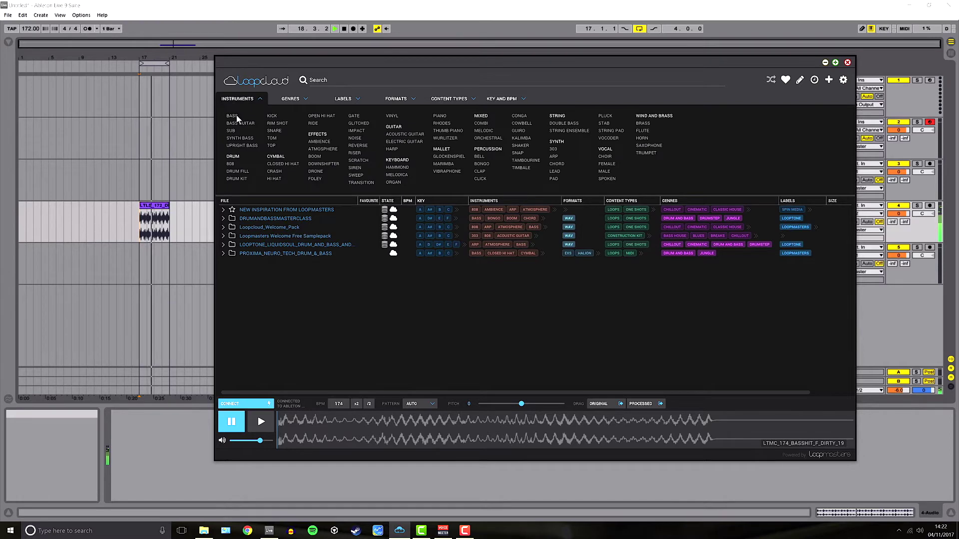
click(233, 115)
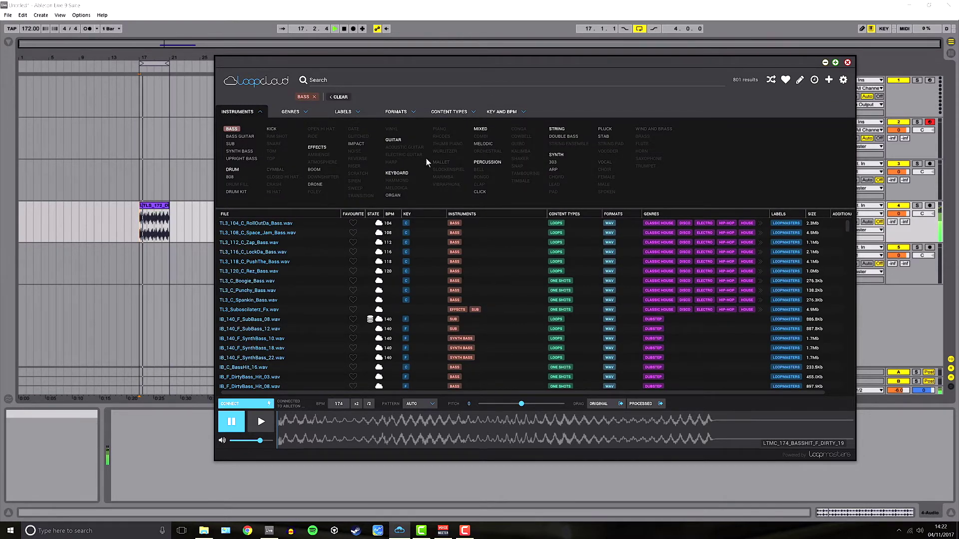
click(500, 112)
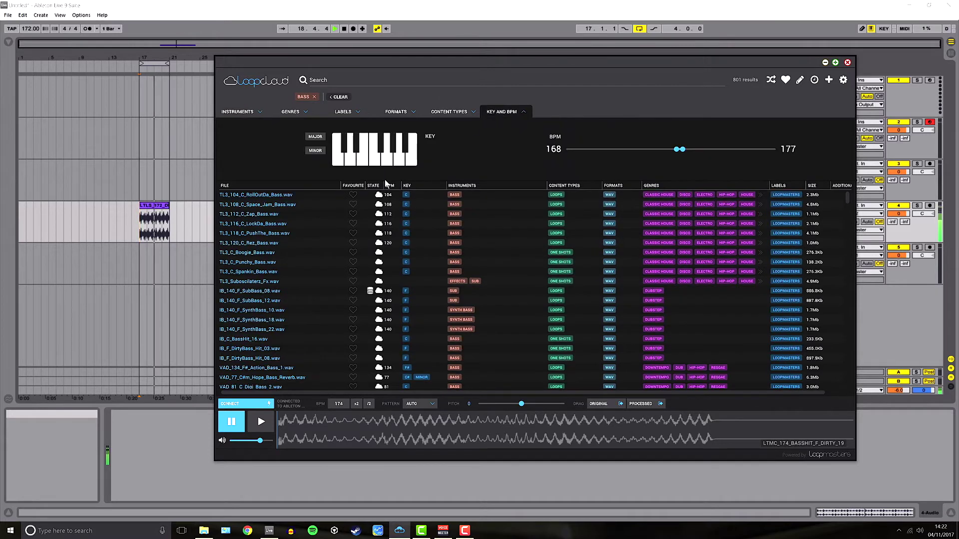
click(375, 160)
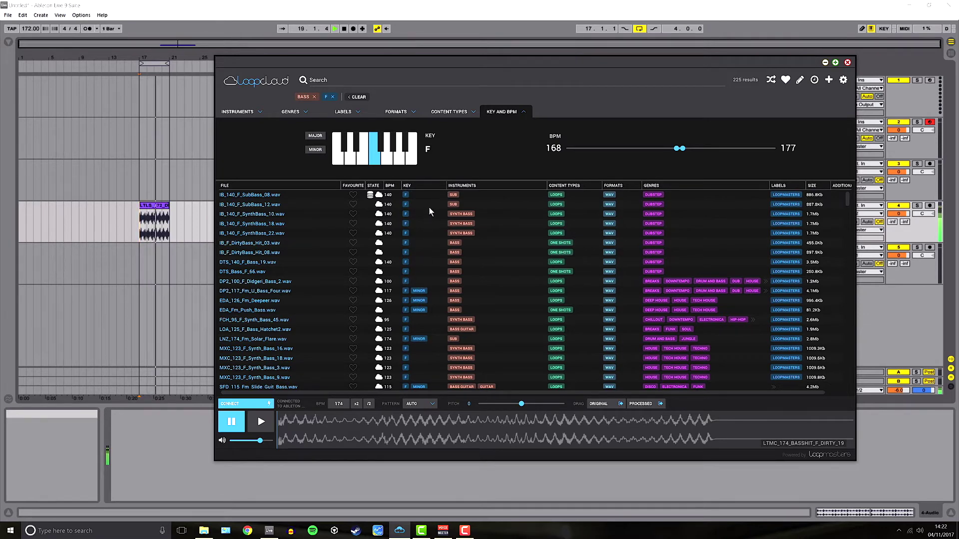
click(678, 150)
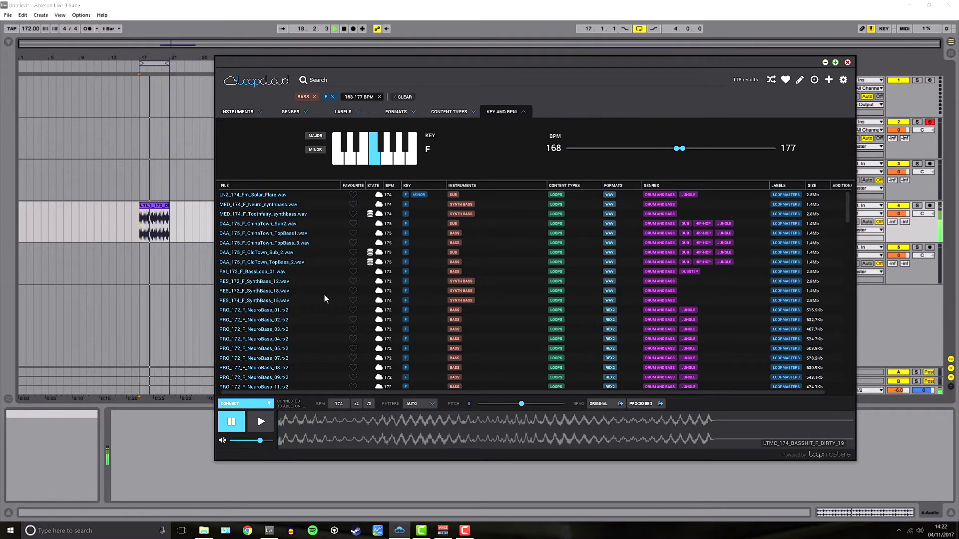
- Look through the filtered bass samples and audition LTMC_174_BASSLOOP_F_SUBBY_05.wav in sync with the project
scroll(324, 297, down, 15)
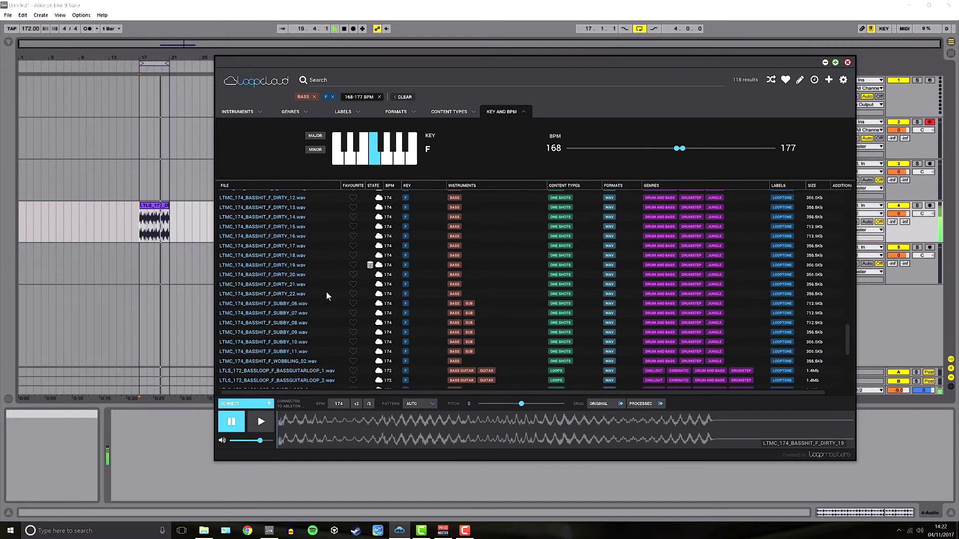
scroll(325, 295, down, 8)
scroll(325, 296, up, 6)
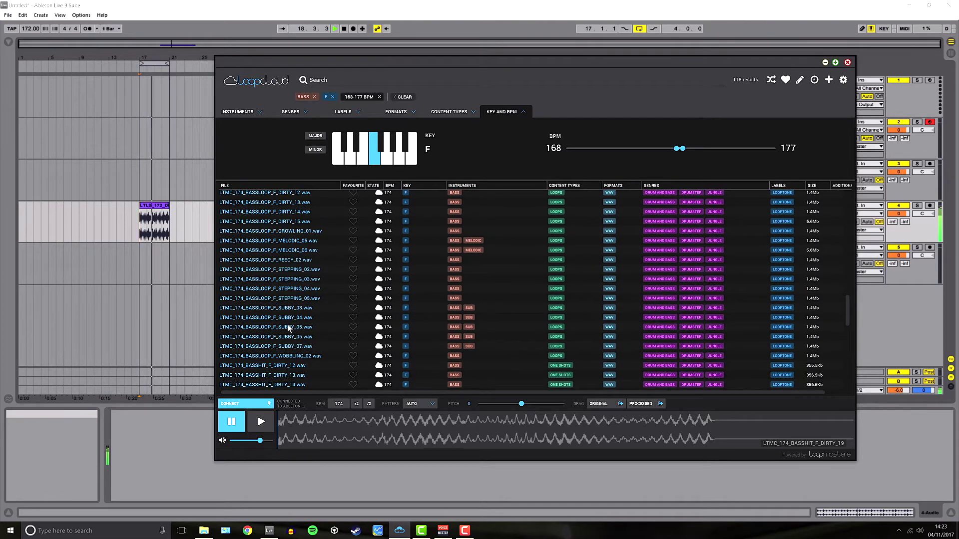
click(288, 327)
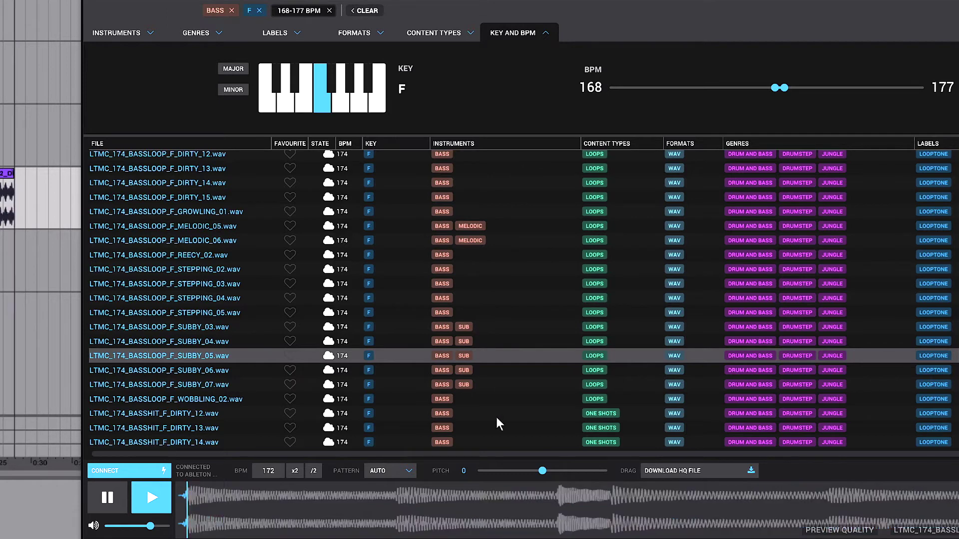
- Download the high-quality file of the selected bass loop and place its processed version at bar 17 on track 5 Audio
click(703, 470)
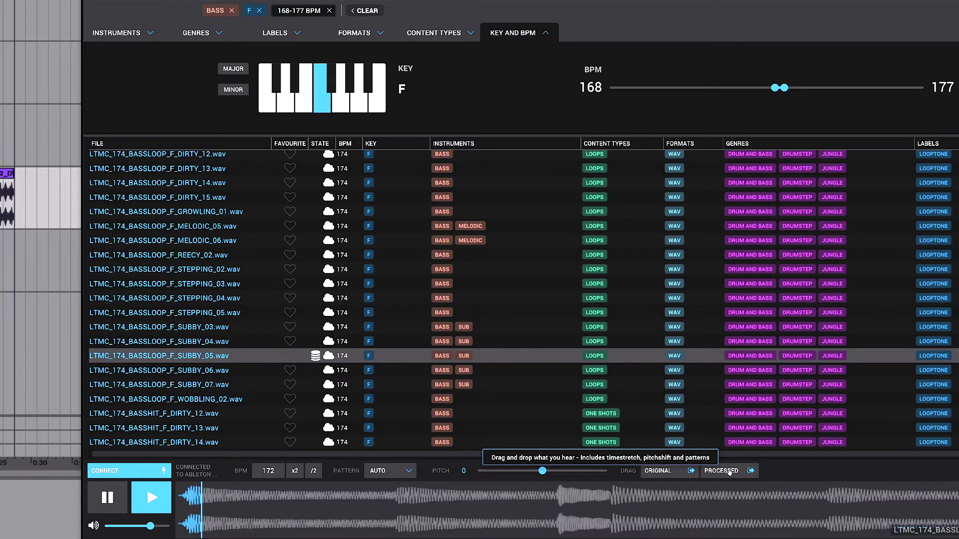
drag(730, 471, 0, 262)
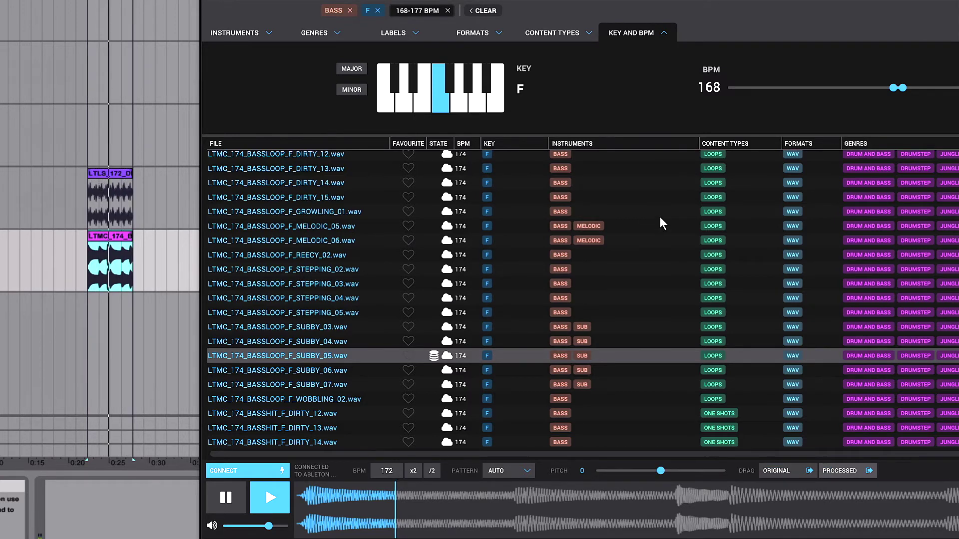
- Replace the Bass instrument filter with Synth, keeping the F key and 168-177 BPM filters
click(350, 10)
click(235, 33)
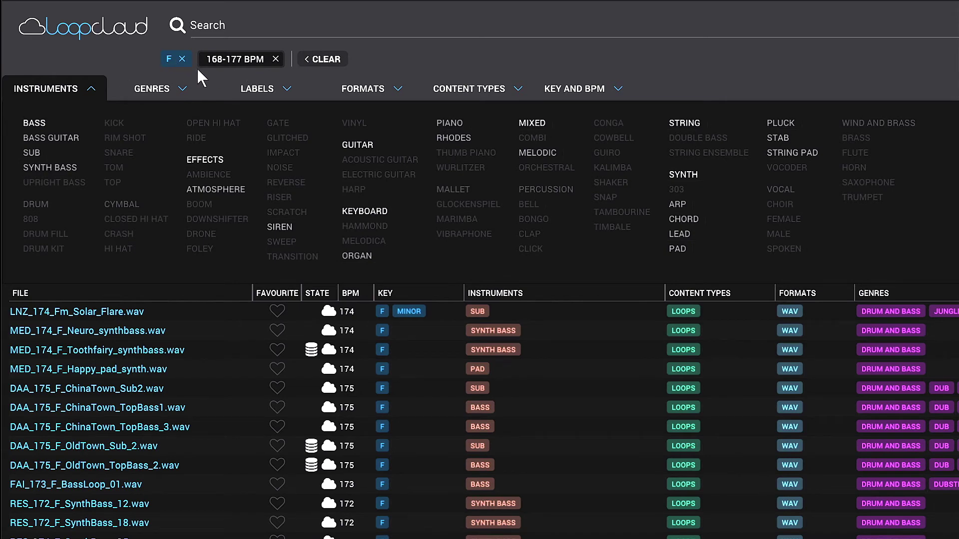
click(681, 172)
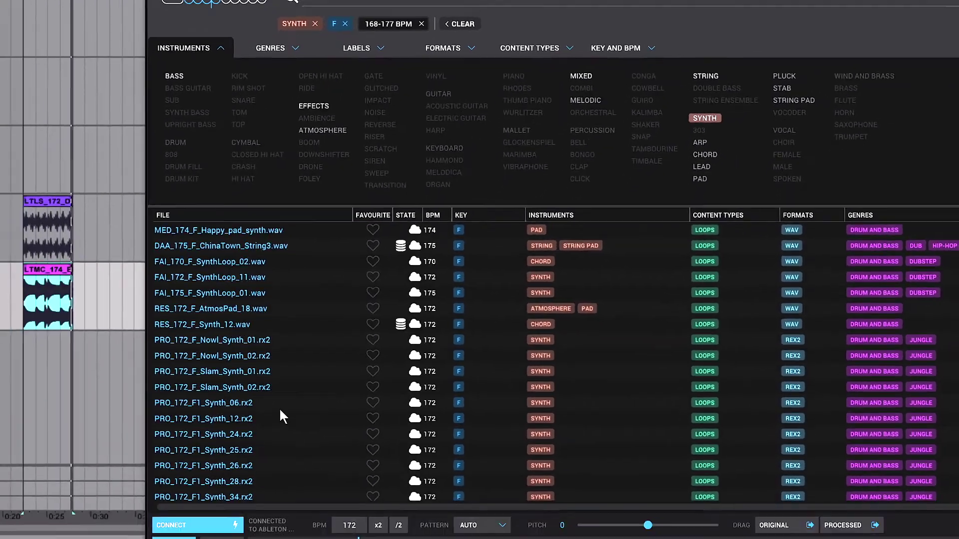
- Look through the synth samples and audition PRO_172_F2_Synth_05.wav and PRO_172_F2_Synth_10.wav in sync with the project
scroll(163, 530, down, 7)
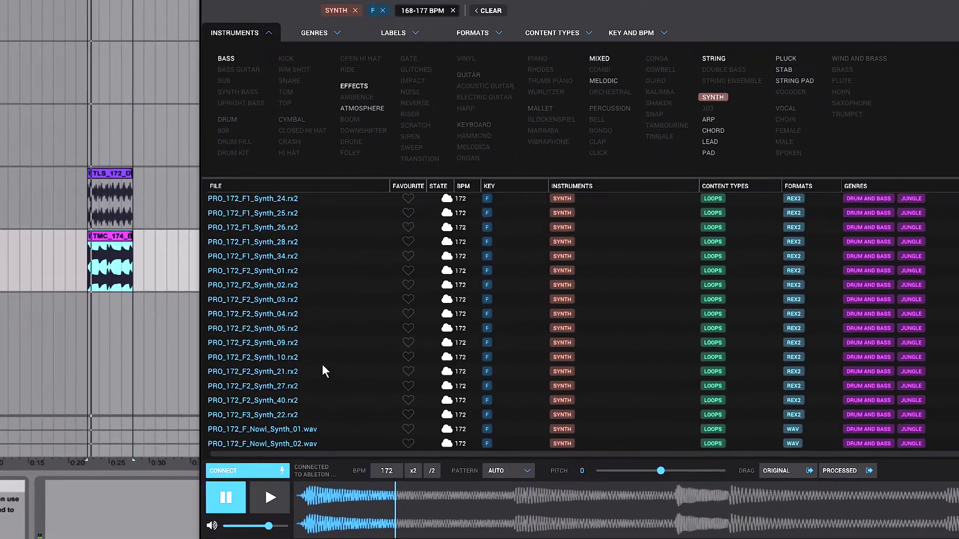
scroll(110, 522, up, 6)
scroll(345, 344, down, 5)
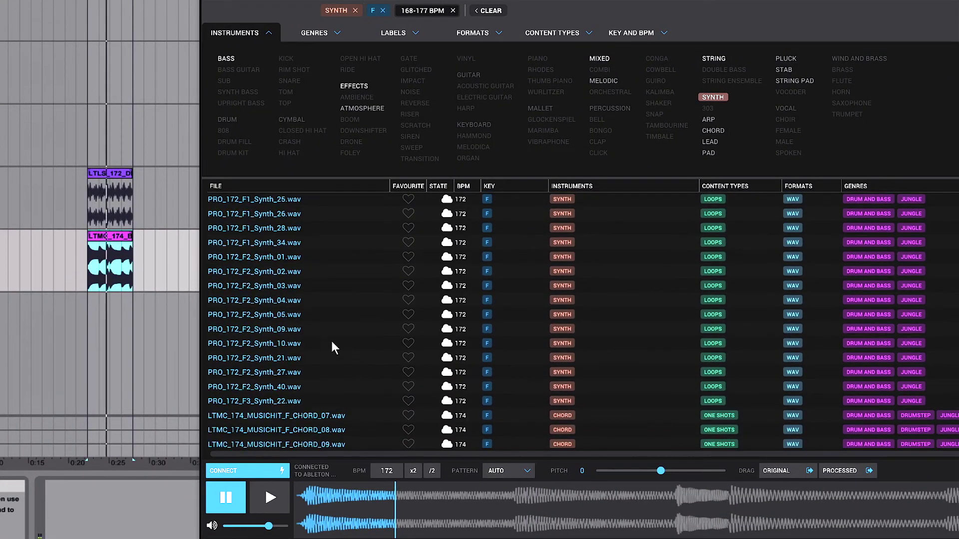
click(251, 314)
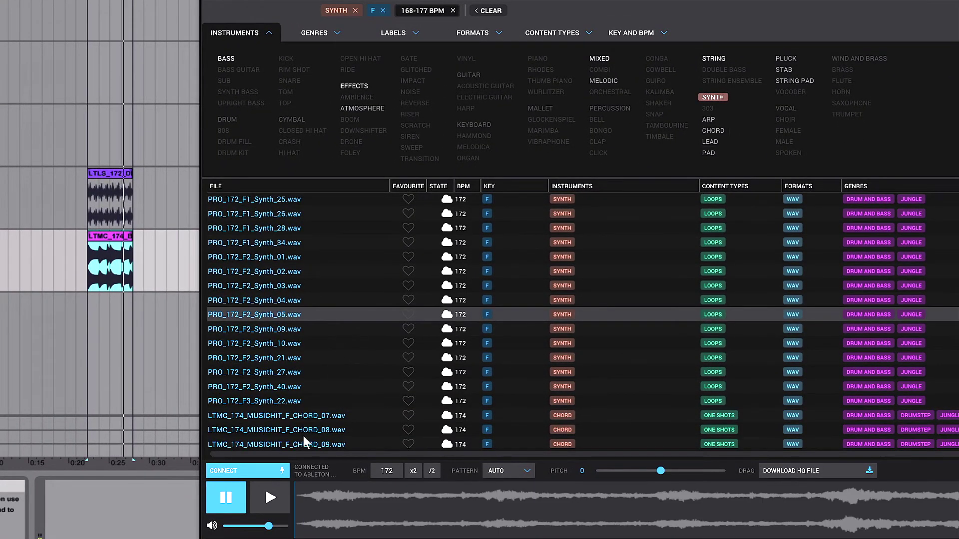
click(282, 501)
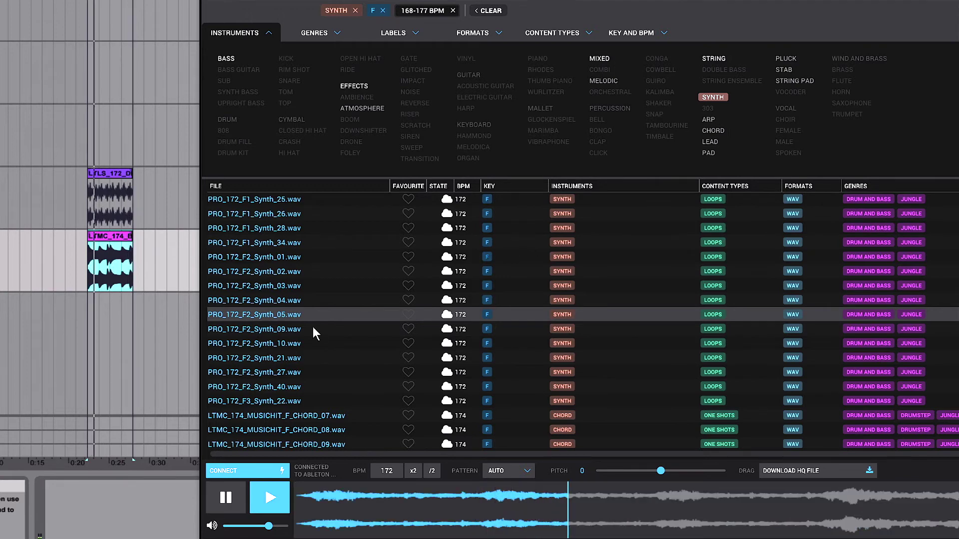
click(353, 342)
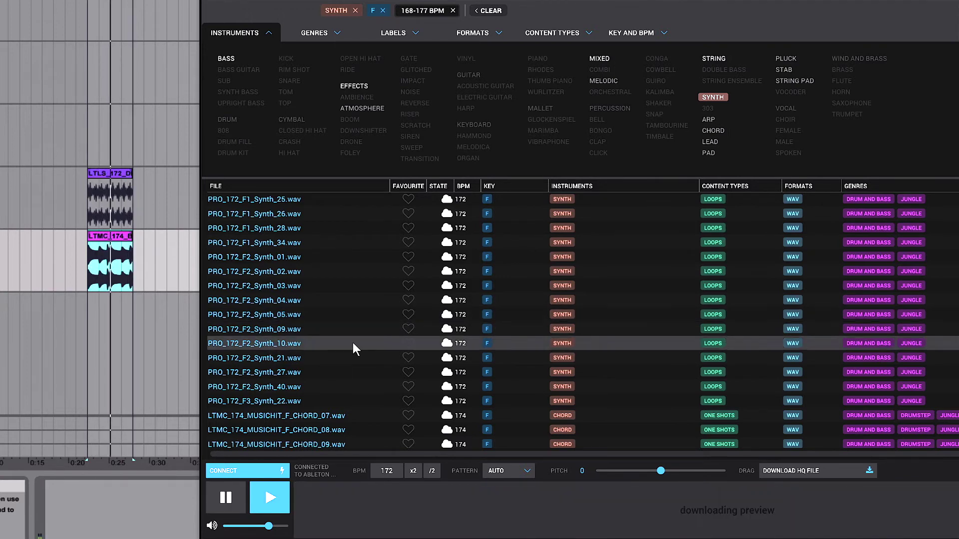
- Download the high-quality file of PRO_172_F2_Synth_10.wav and place the original at bar 17 on a new track below the bass loop
scroll(350, 341, down, 1)
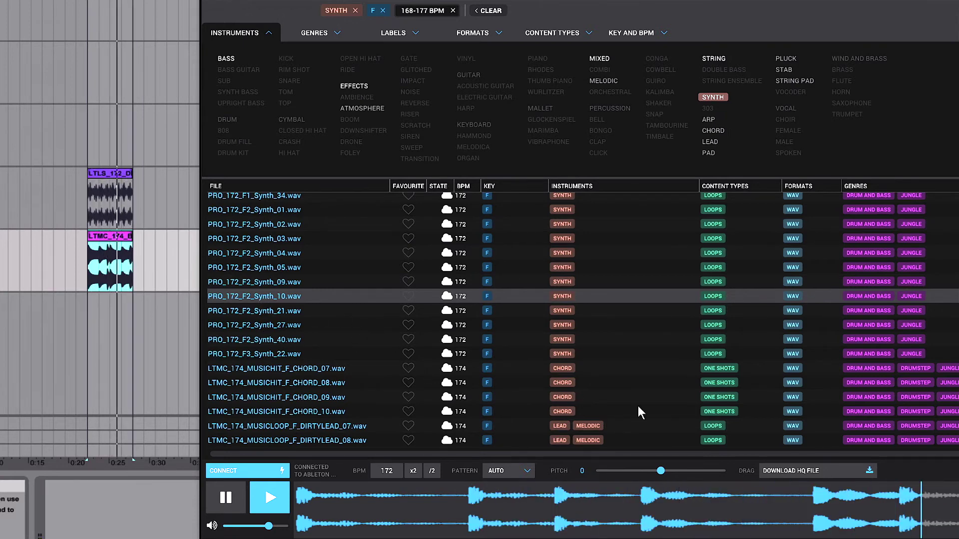
click(807, 472)
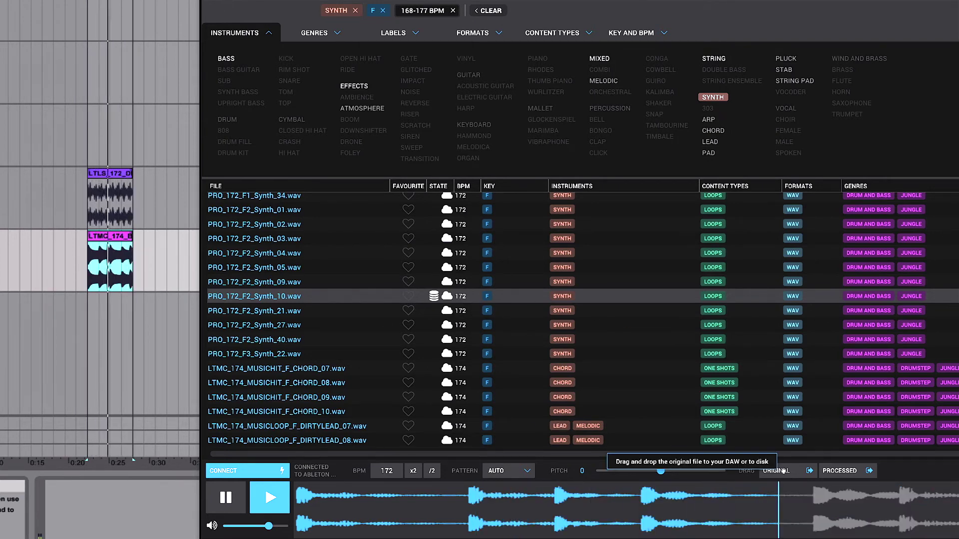
drag(788, 475, 89, 320)
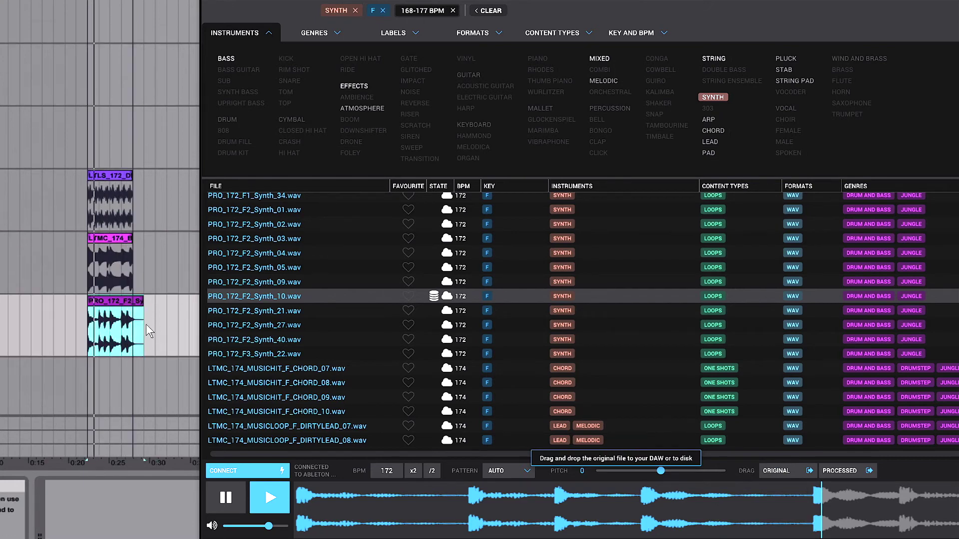
- Trim the synth clip's tail beyond bar 21 so its length matches the drum and bass clips above
click(135, 349)
drag(153, 318, 133, 319)
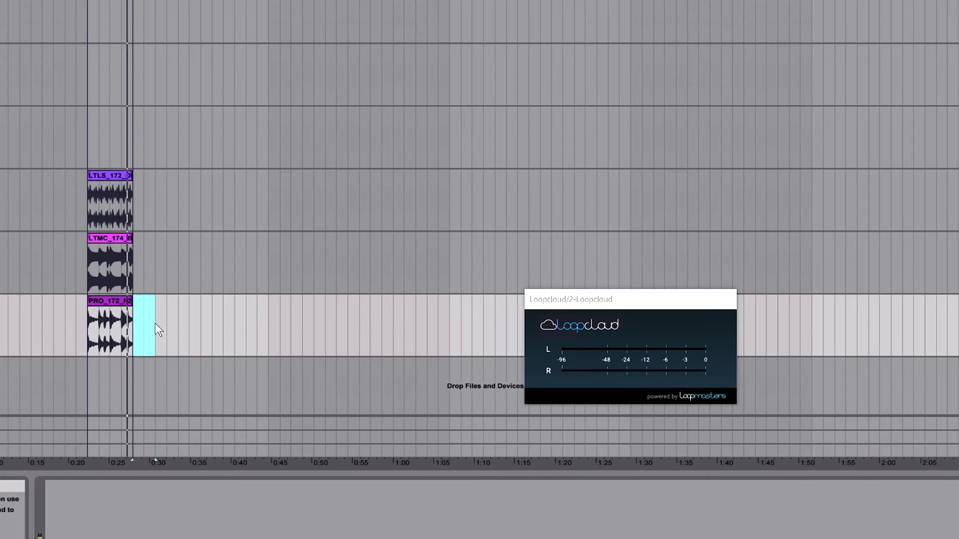
key(Delete)
click(155, 323)
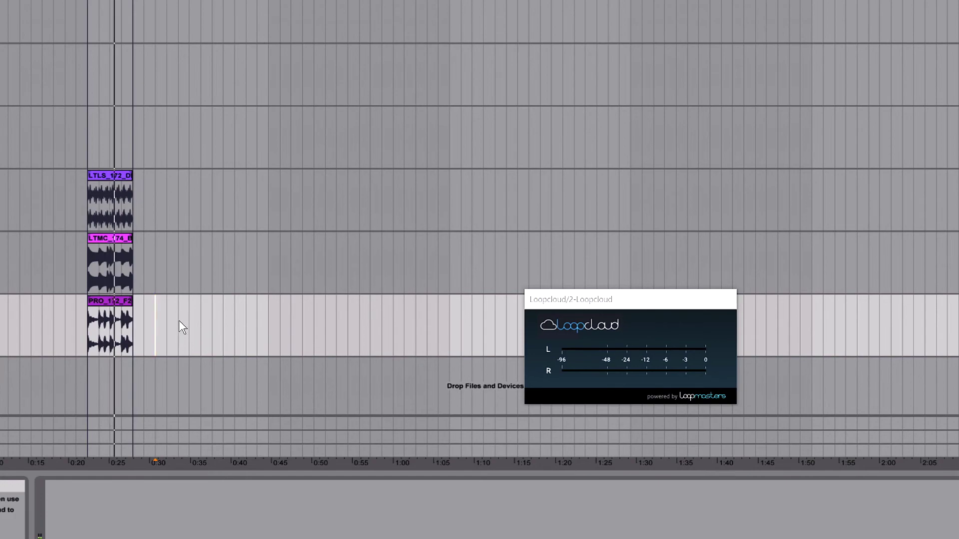
- In Loopcloud, replace the Synth instrument filter with Effects and remove the F key filter, keeping 168-177 BPM
click(580, 325)
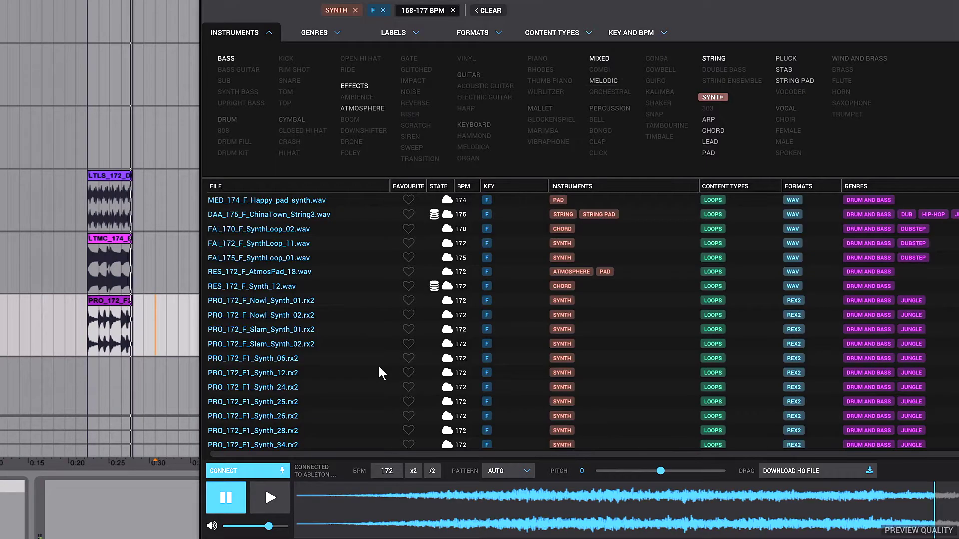
click(355, 10)
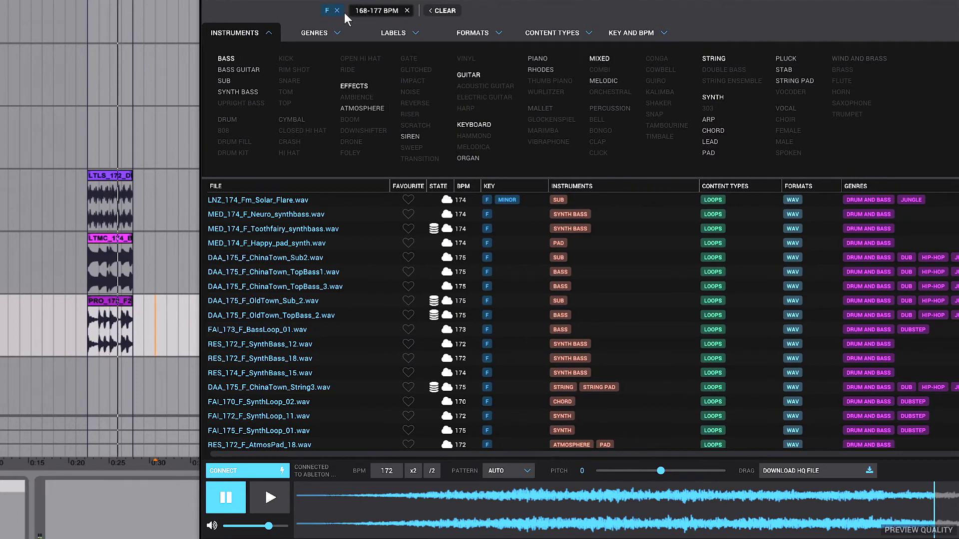
click(356, 86)
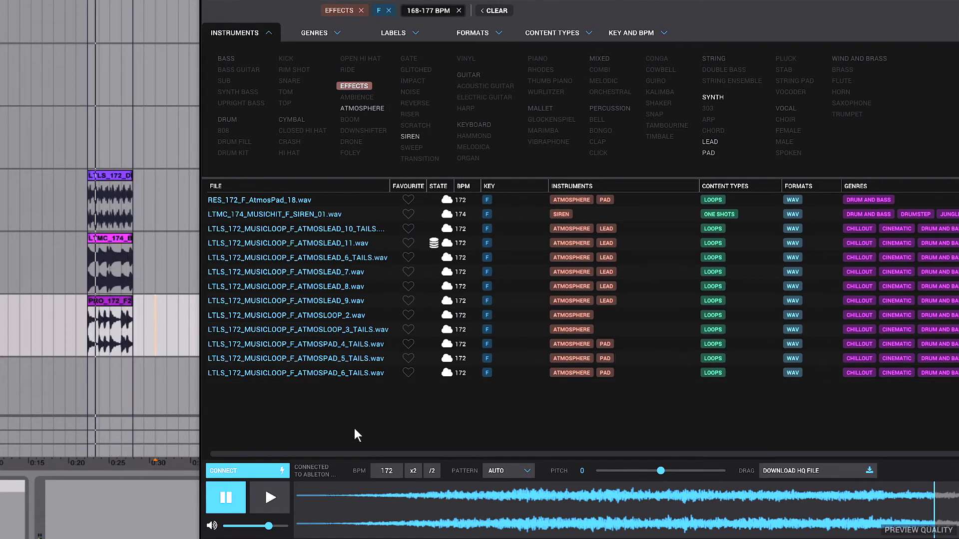
click(389, 11)
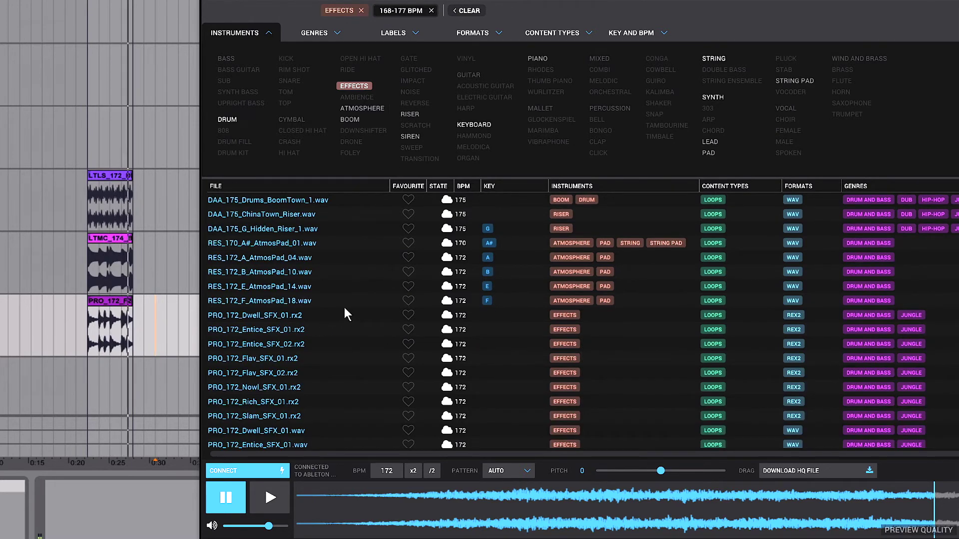
- Audition the effects samples PRO_172_Dwell_SFX_01.wav and LTMC_174_FX_MOVING_01.wav in sync with the project
scroll(346, 312, down, 3)
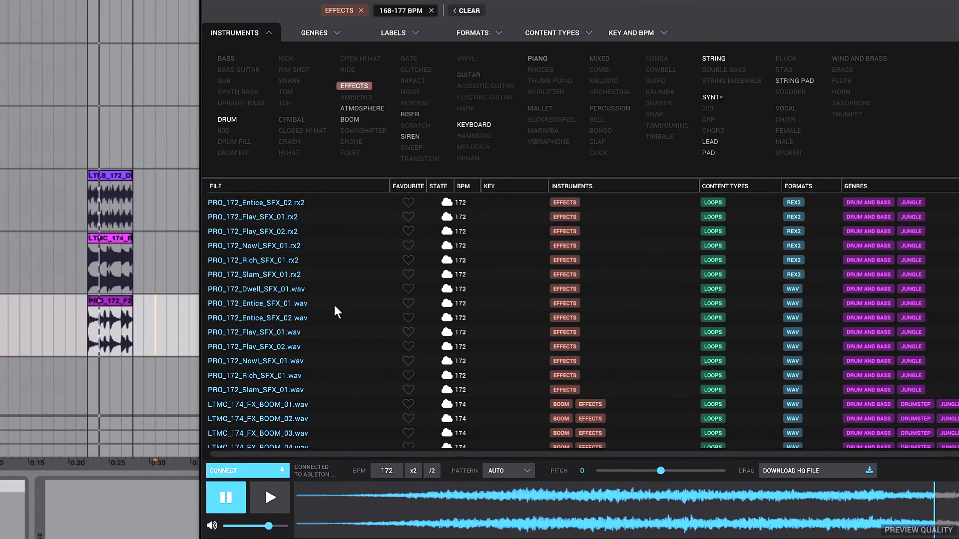
click(266, 289)
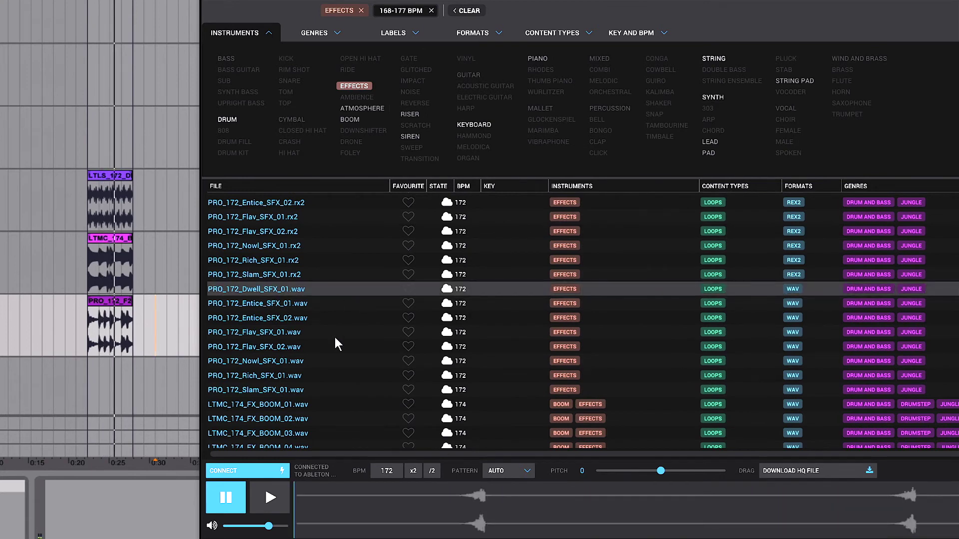
scroll(335, 337, down, 1)
click(269, 483)
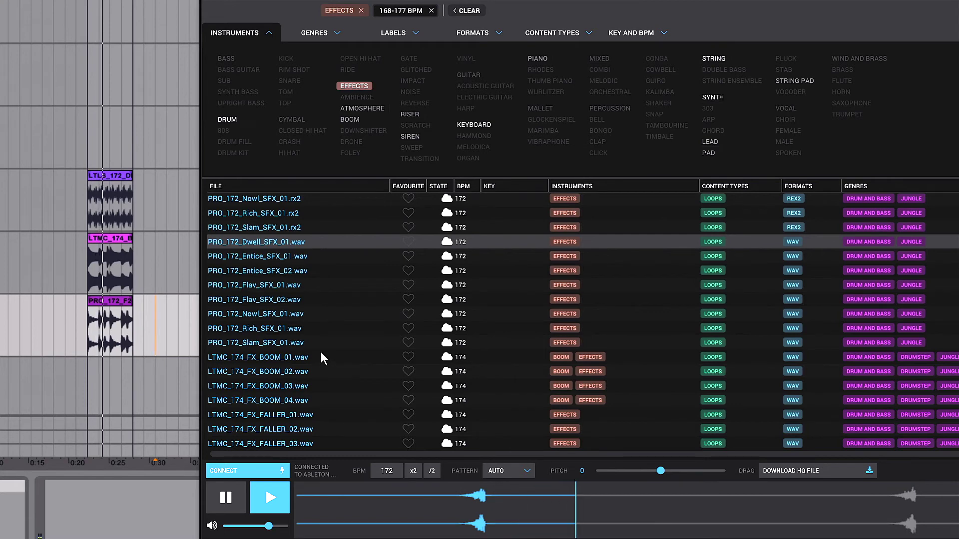
scroll(321, 352, down, 3)
click(373, 349)
scroll(365, 351, down, 3)
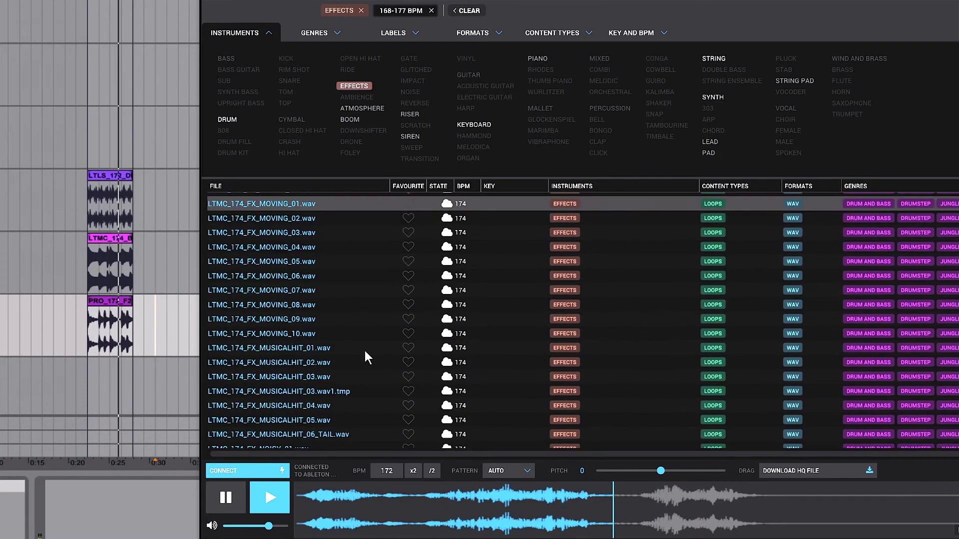
- Audition the effects samples PRO_172_Entice_SFX_01.wav, PRO_172_Flav_SFX_01.wav and PRO_172_Rich_SFX_01.wav
scroll(286, 254, down, 6)
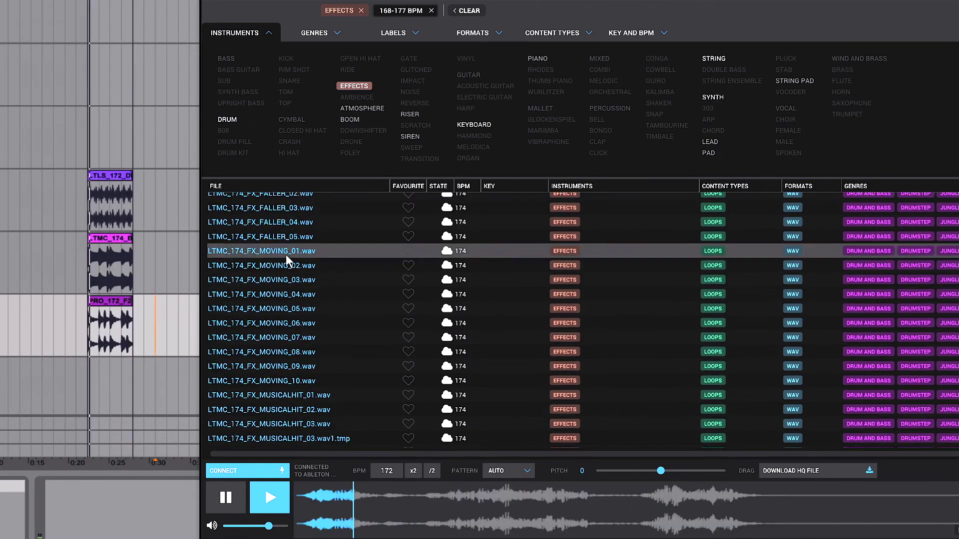
click(277, 349)
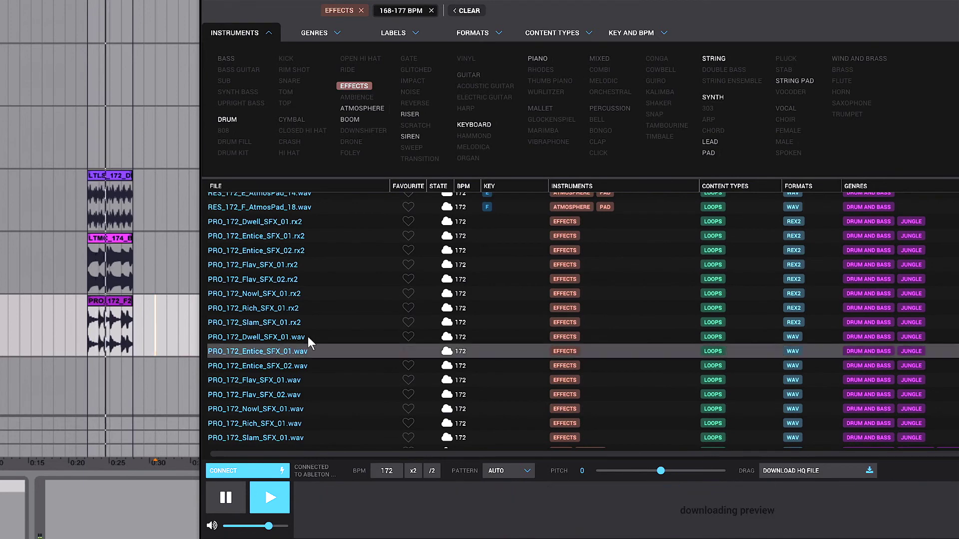
scroll(317, 331, up, 2)
scroll(318, 333, down, 4)
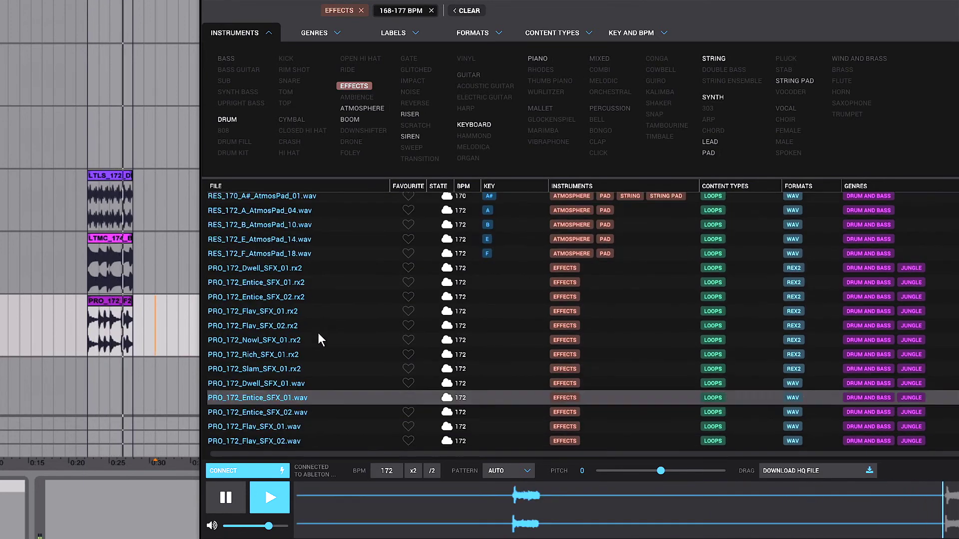
click(263, 284)
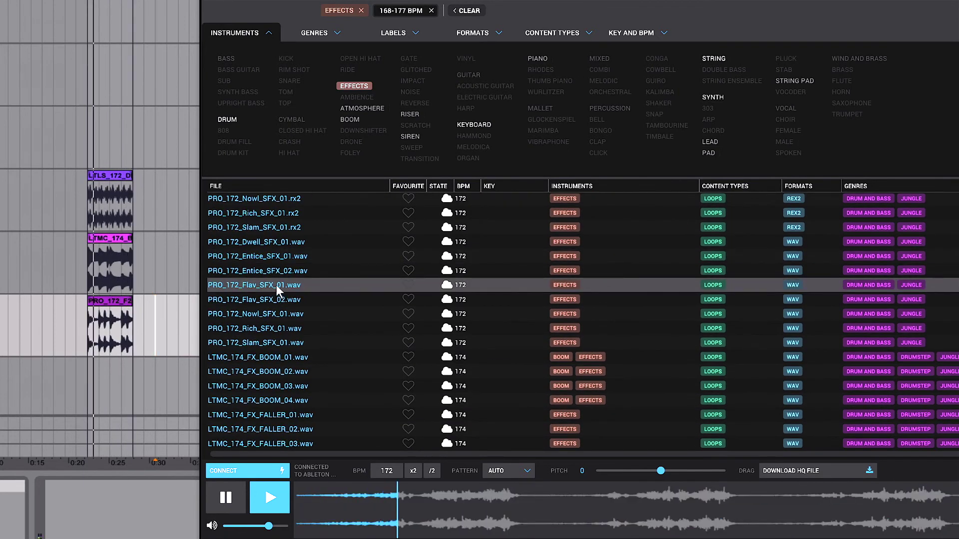
click(271, 328)
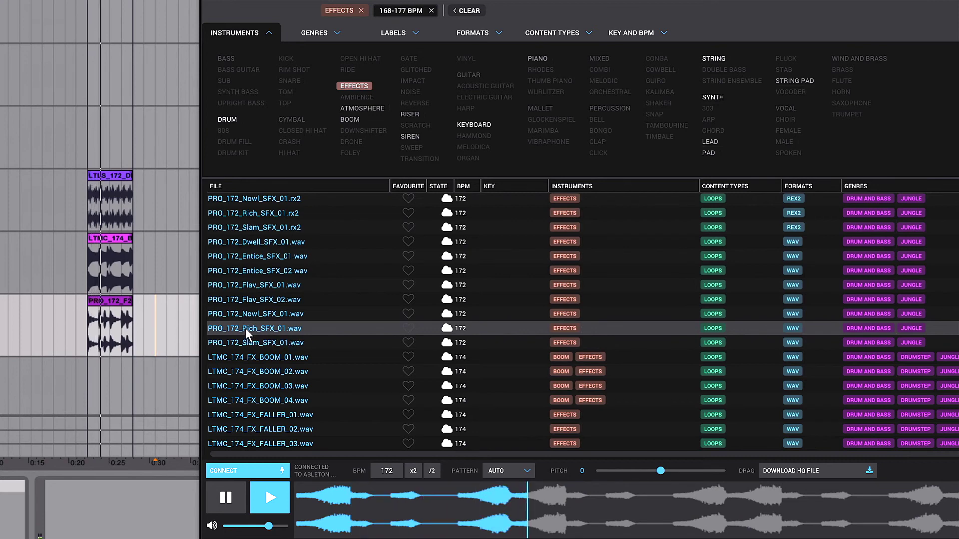
- Place PRO_172_Rich_SFX_01.wav at bar 17 on a new track below the synth loop and lower its track volume to about -7 dB
drag(248, 327, 84, 382)
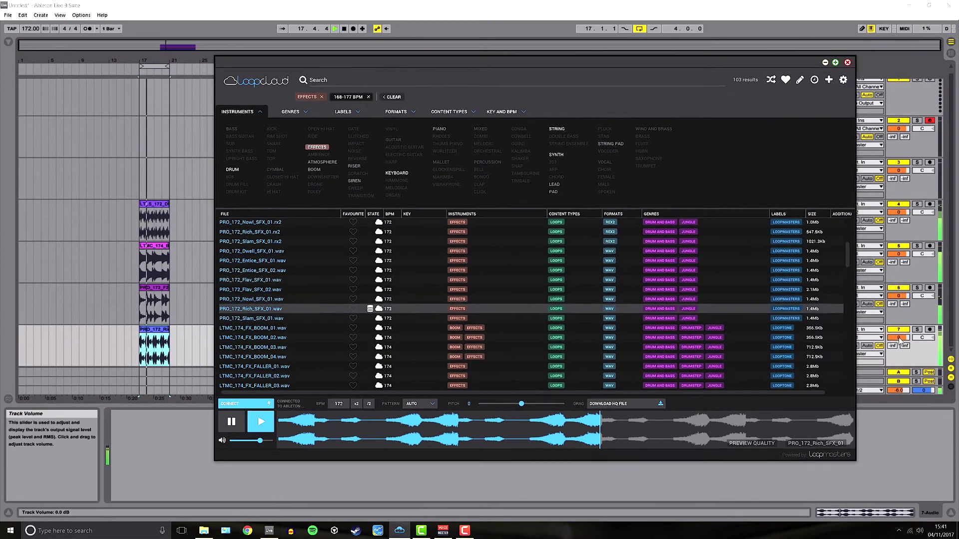
drag(900, 341, 901, 358)
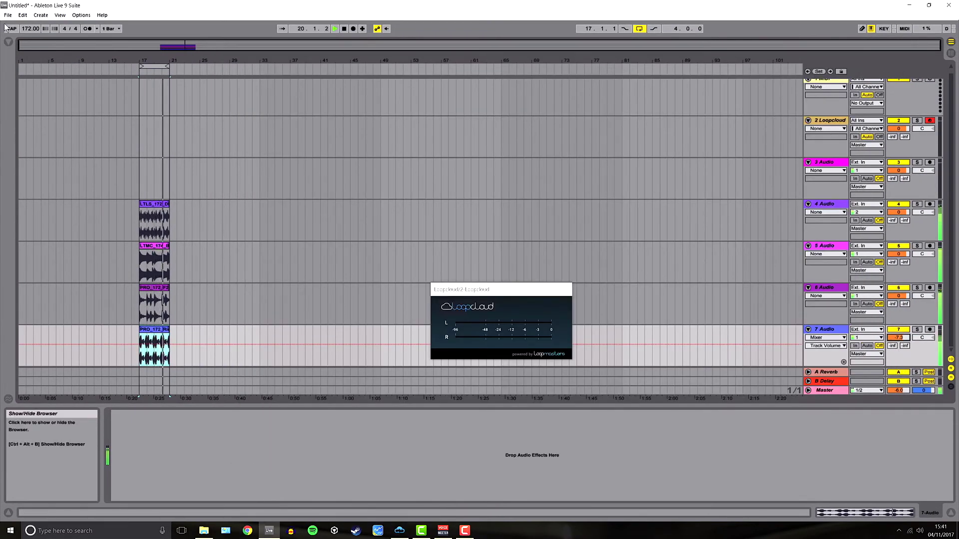
- Add Ableton's Reverb audio effect to track 7 Audio and hide the browser again
click(8, 42)
click(32, 92)
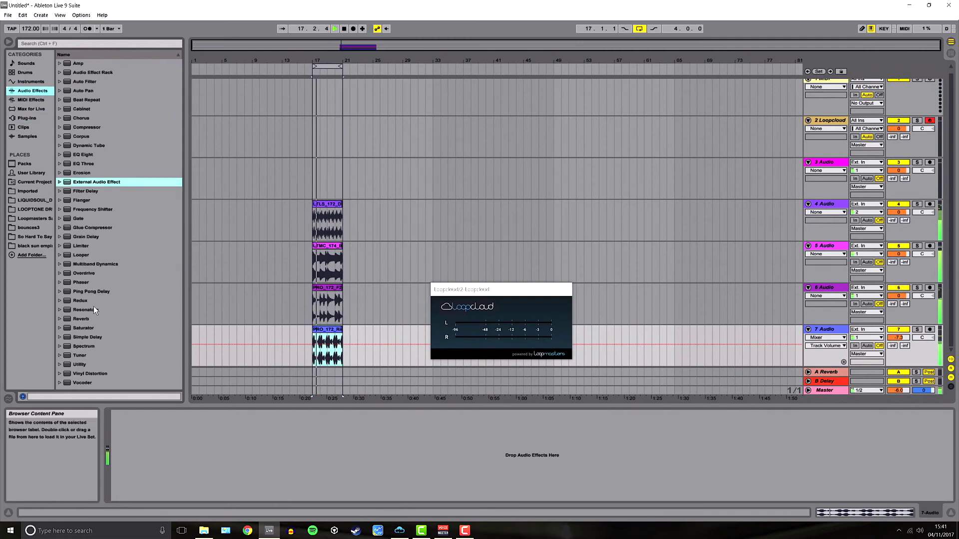
double_click(81, 318)
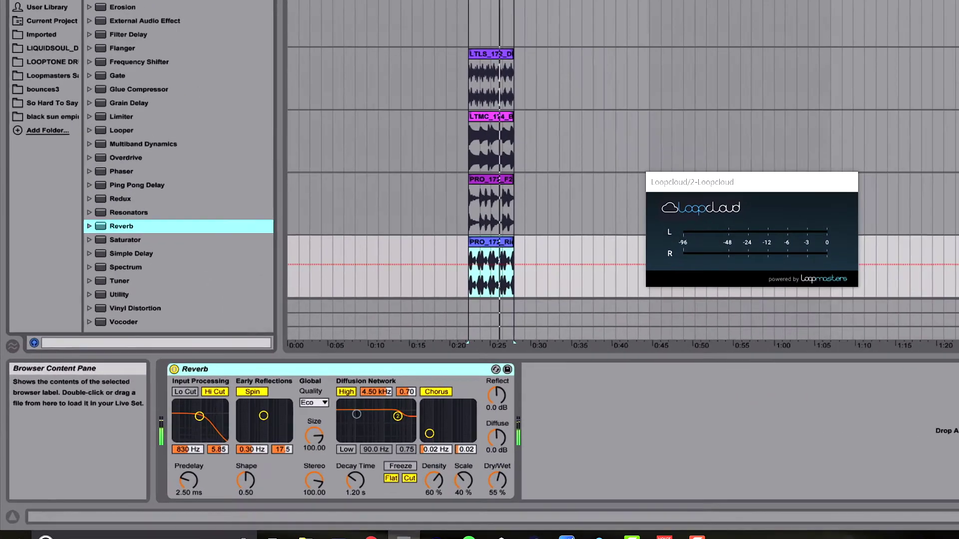
key(ctrl+alt+b)
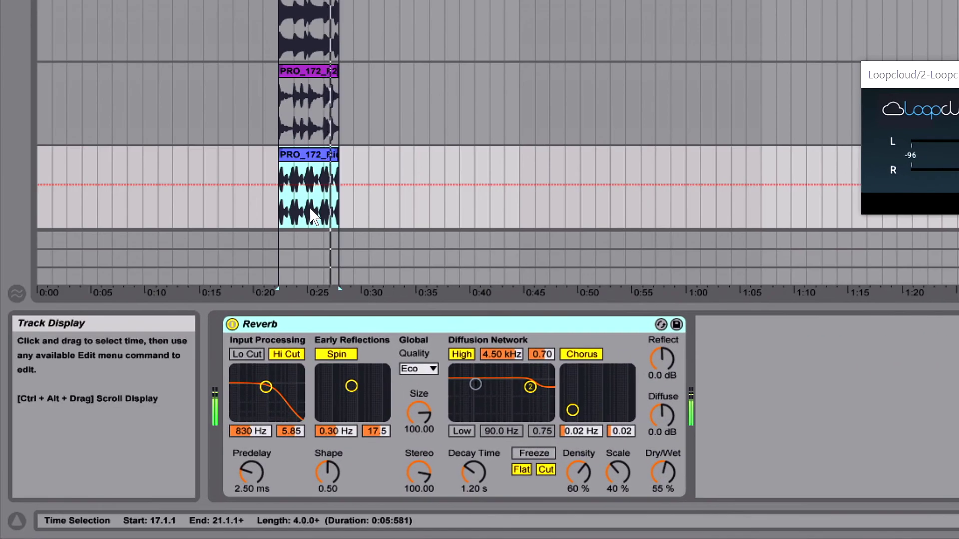
- In the Reverb, switch off Hi Cut and the High shelf, and set Dry/Wet to 60 %, Diffuse to 2.8 dB and Decay Time to 2.76 s
click(286, 354)
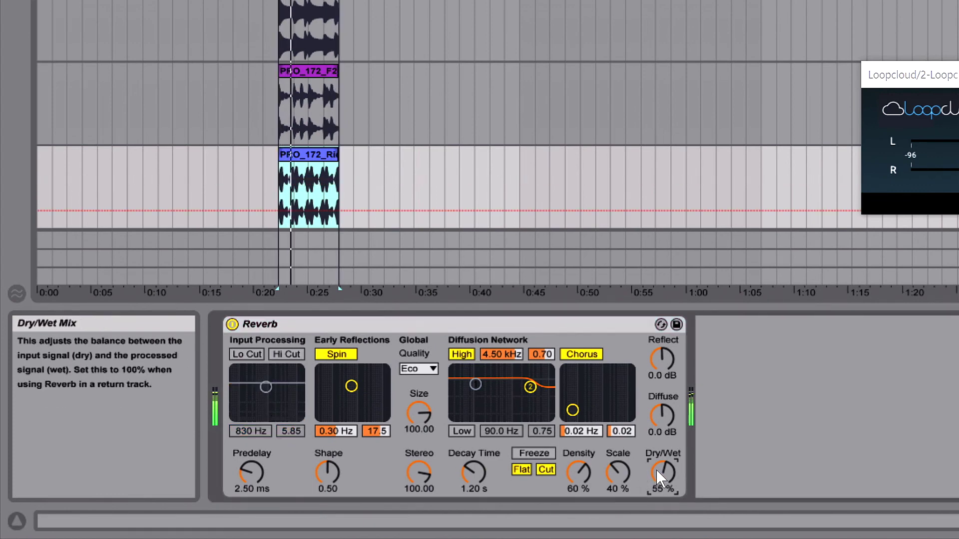
scroll(656, 470, up, 5)
drag(655, 414, 646, 385)
drag(470, 474, 473, 429)
click(461, 354)
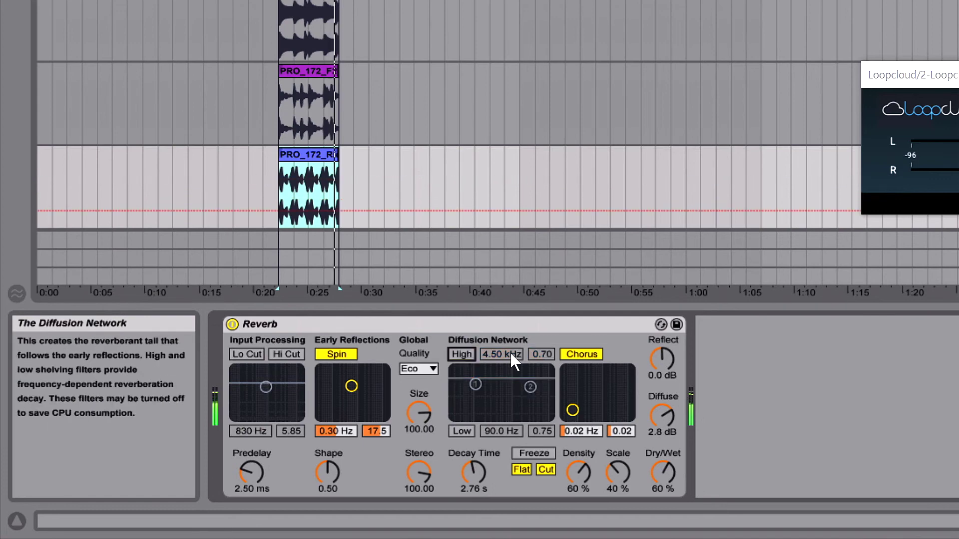
- Enable the Reverb's Lo Cut filter at 6.17 kHz and reduce Dry/Wet to 45 %
click(246, 354)
drag(251, 382, 278, 387)
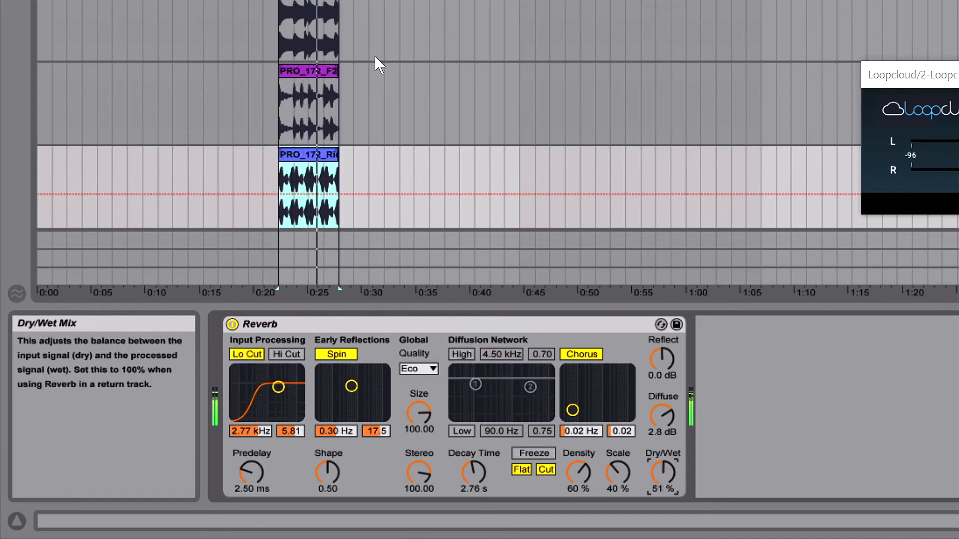
drag(663, 472, 660, 485)
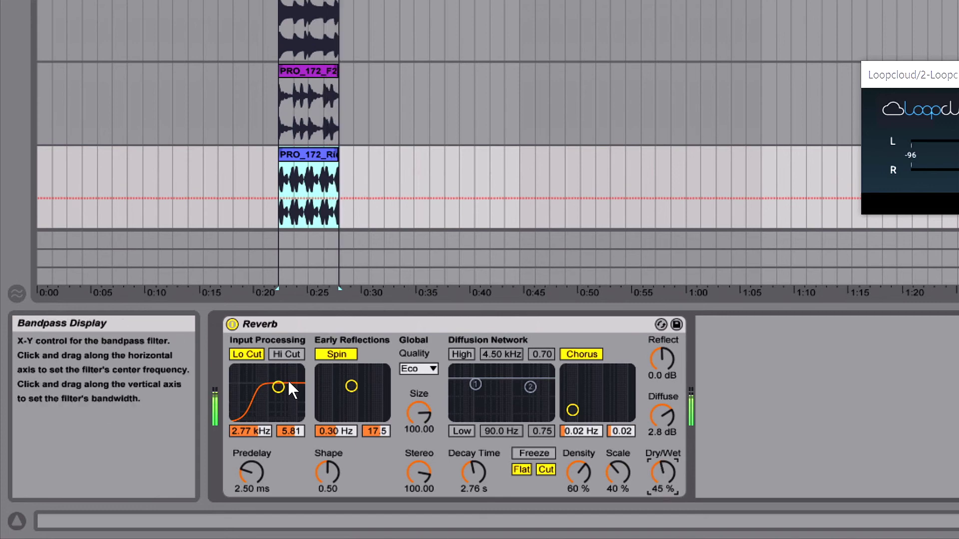
drag(288, 379, 293, 381)
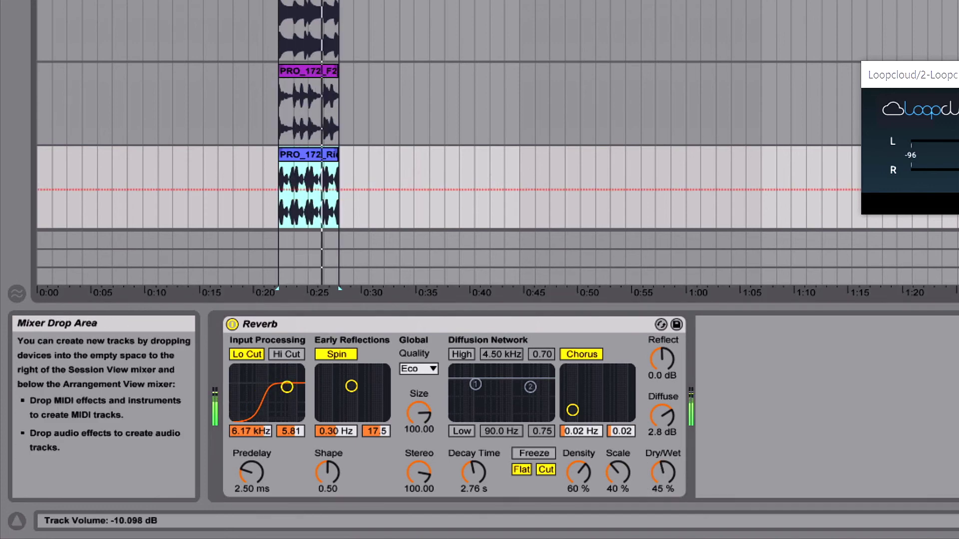
drag(663, 472, 664, 475)
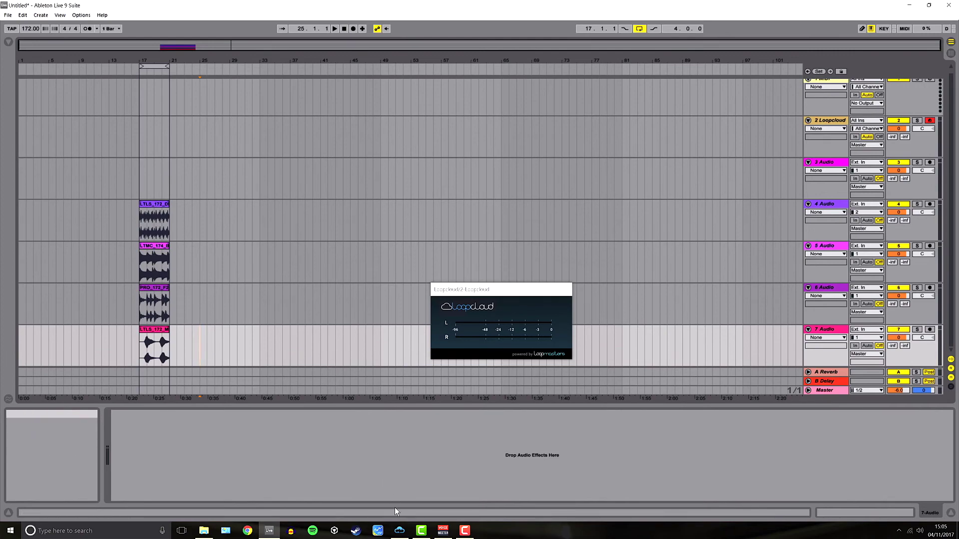
- Switch to Loopcloud and audition LTLS_172_MUSICLOOP_F_ATMOSLEAD_9.wav at double tempo and at half tempo
click(399, 531)
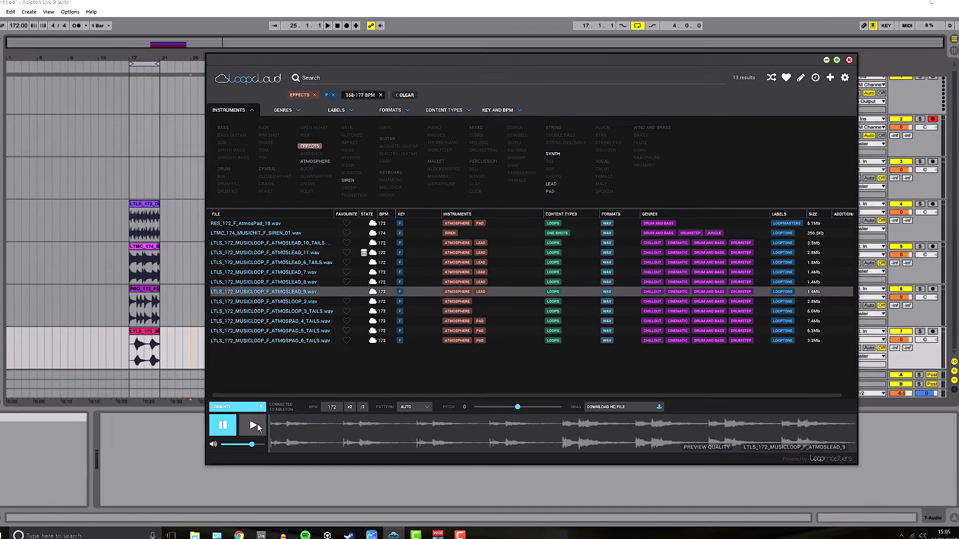
key(space)
click(360, 403)
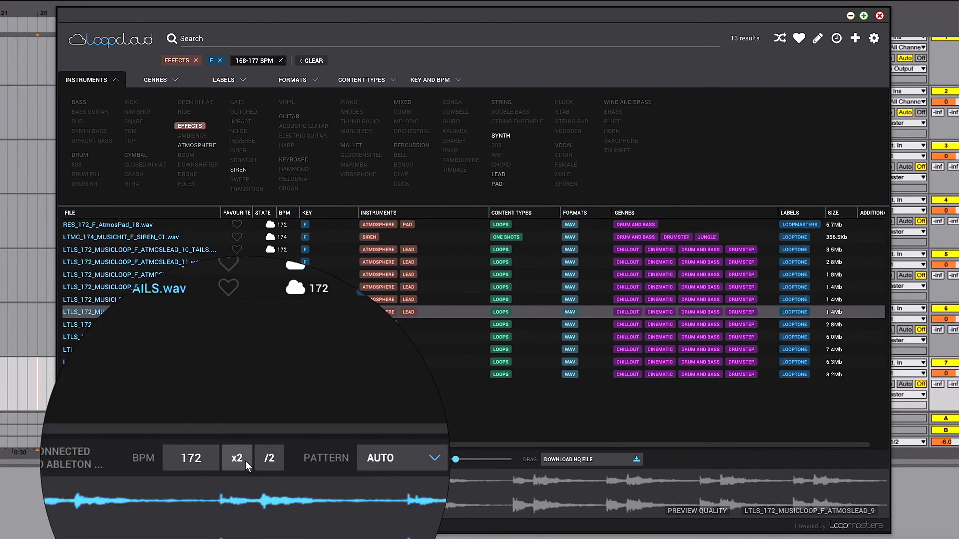
click(243, 461)
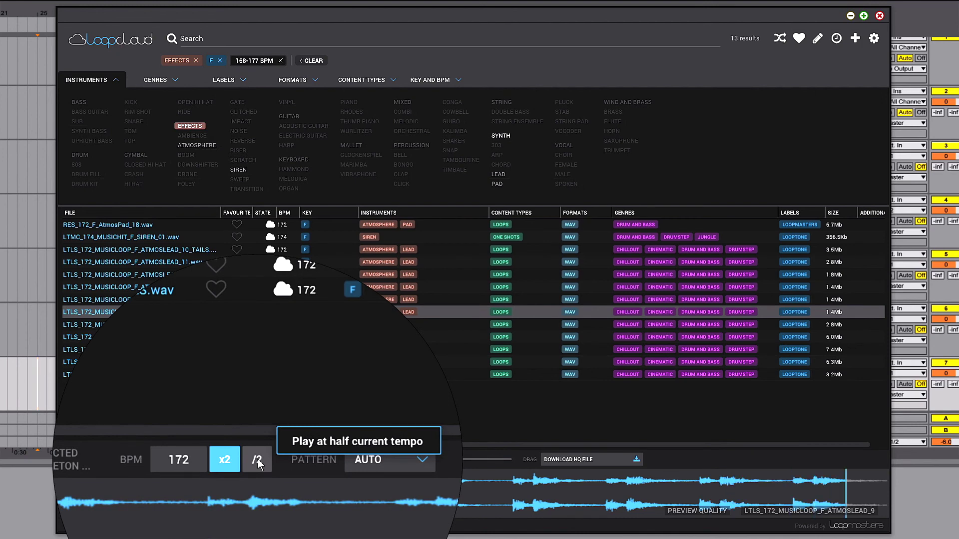
click(259, 463)
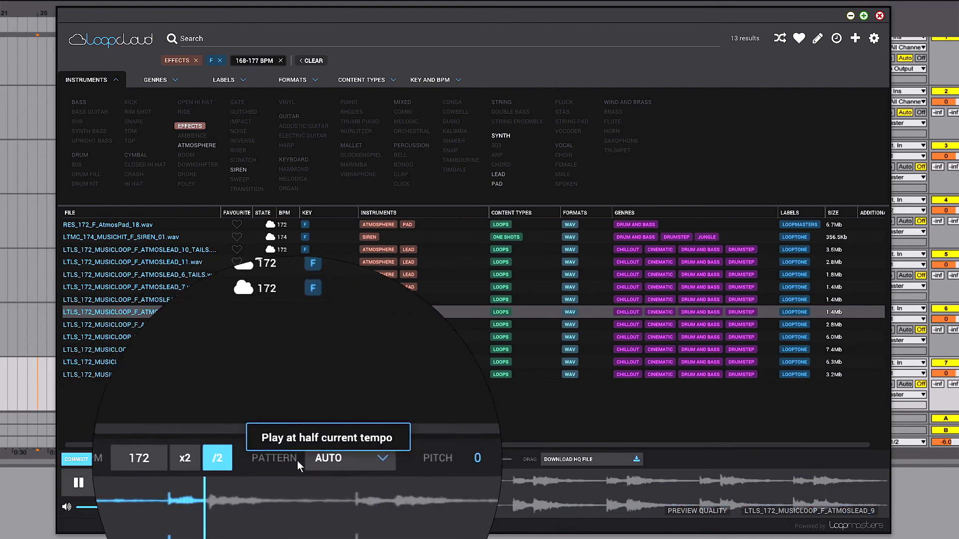
- Try the 8ths Triplets and Rhythm 1 playback patterns on the atmospheric lead loop, and return the pattern to Auto
click(322, 460)
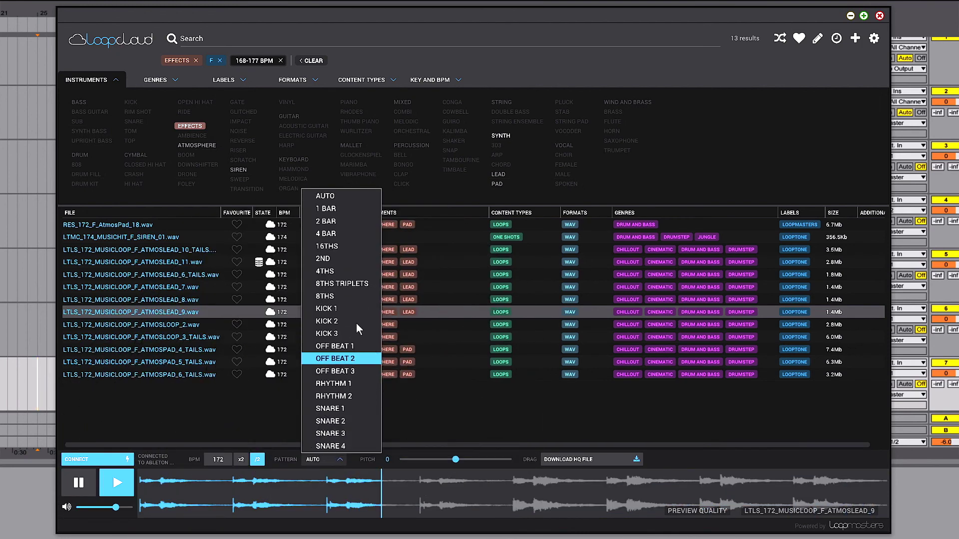
click(345, 283)
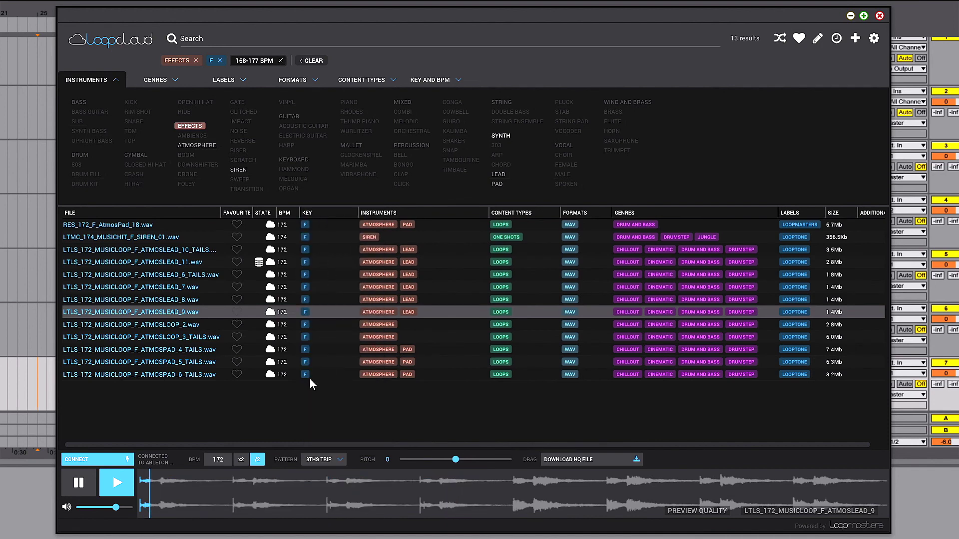
click(317, 458)
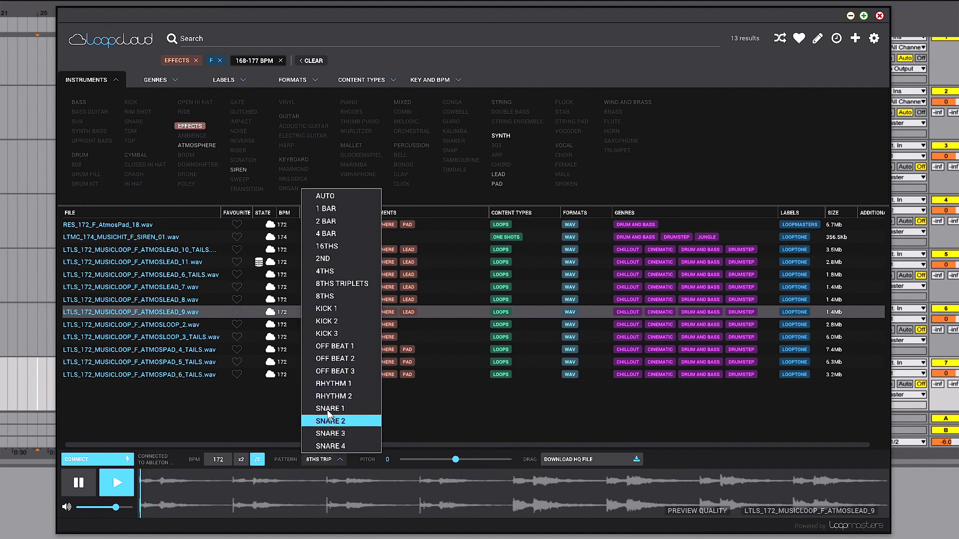
click(325, 385)
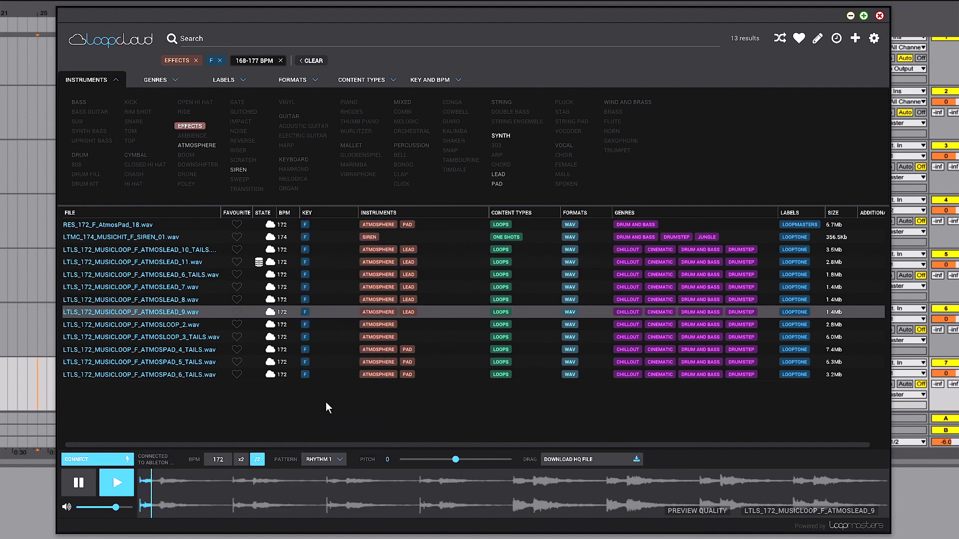
click(315, 461)
click(338, 199)
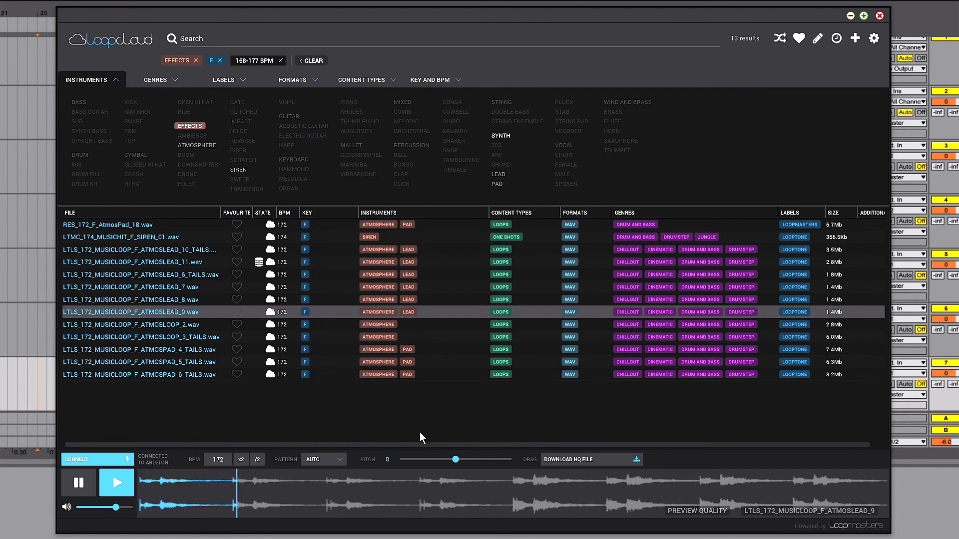
- Try raising the preview pitch of the atmospheric lead loop to 3, and return it to 0
drag(454, 460, 470, 460)
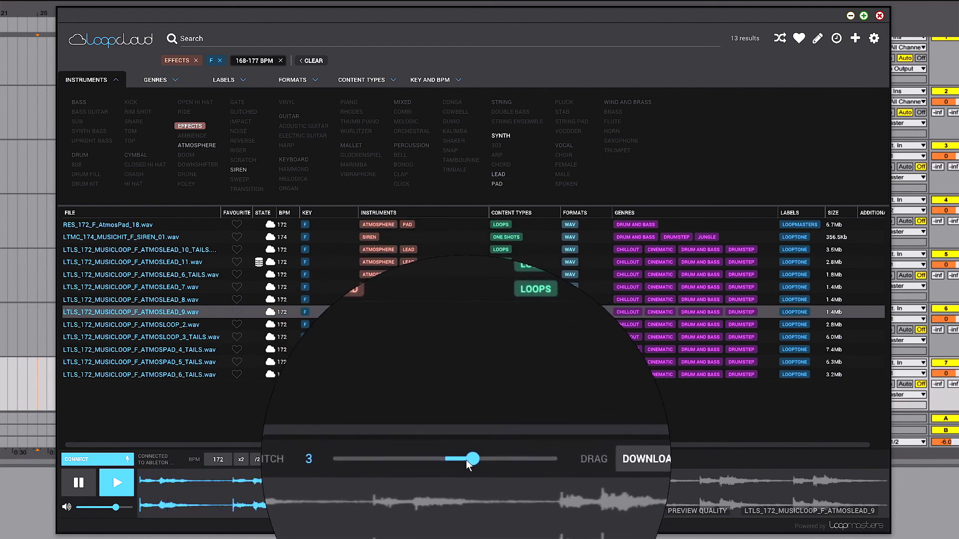
drag(469, 458, 457, 459)
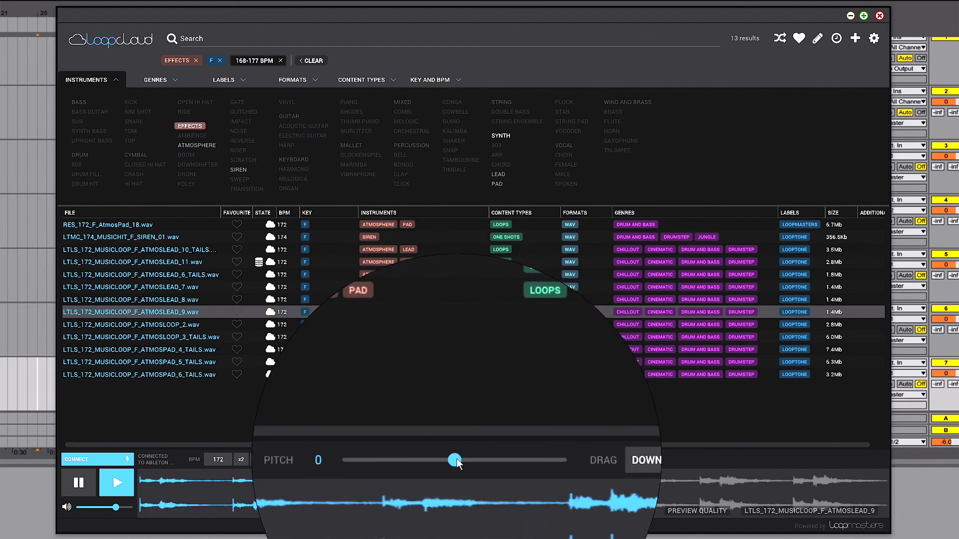